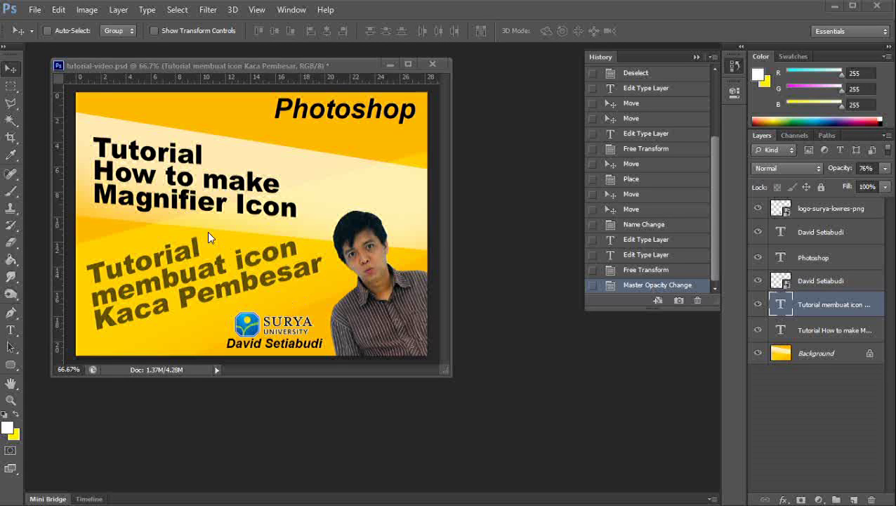
# Create a new 800 × 600 pixel document
pyautogui.click(35, 10)
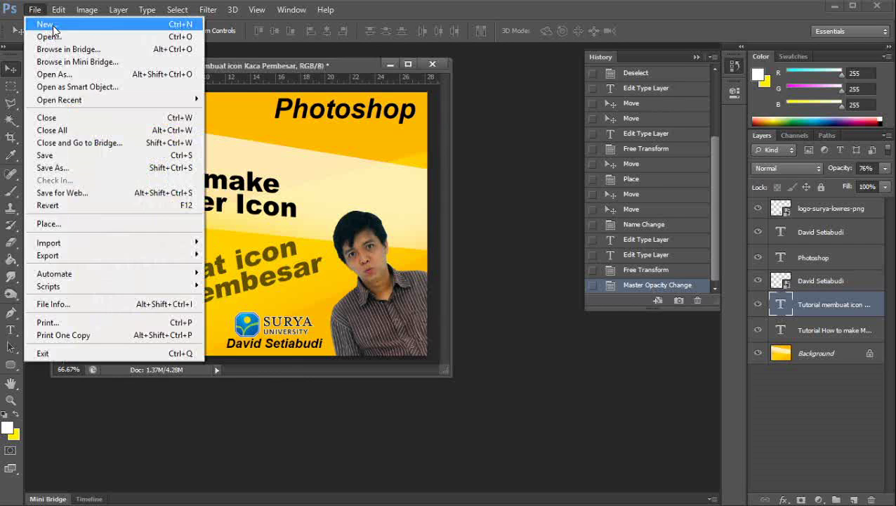
pyautogui.click(46, 24)
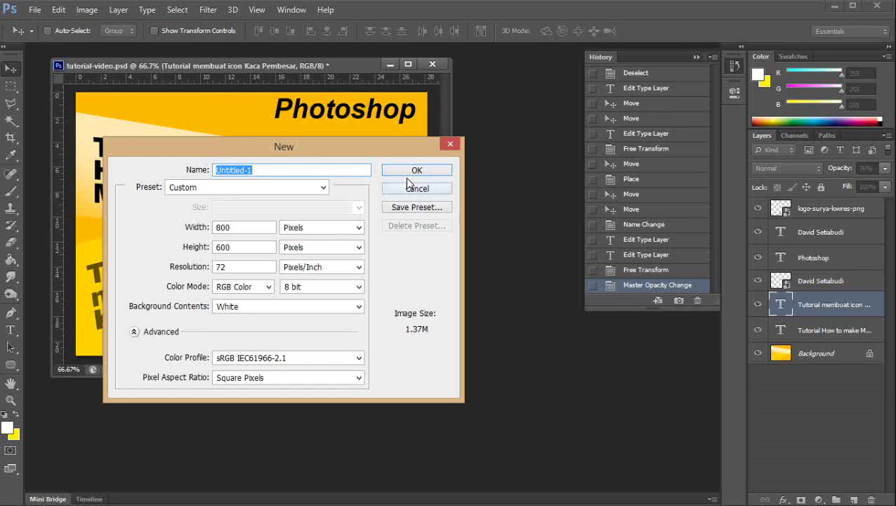
pyautogui.click(410, 166)
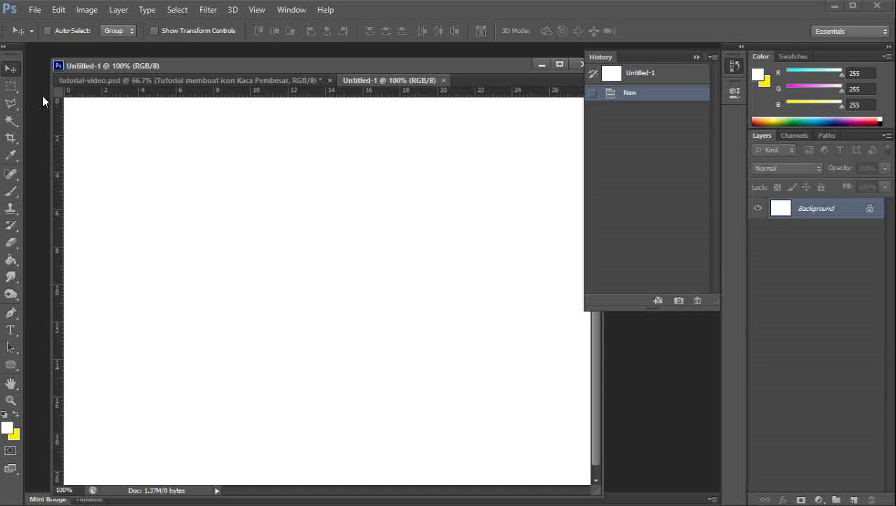
# Reset the default colours and fill the canvas with solid black using the Paint Bucket
pyautogui.click(4, 416)
pyautogui.click(11, 260)
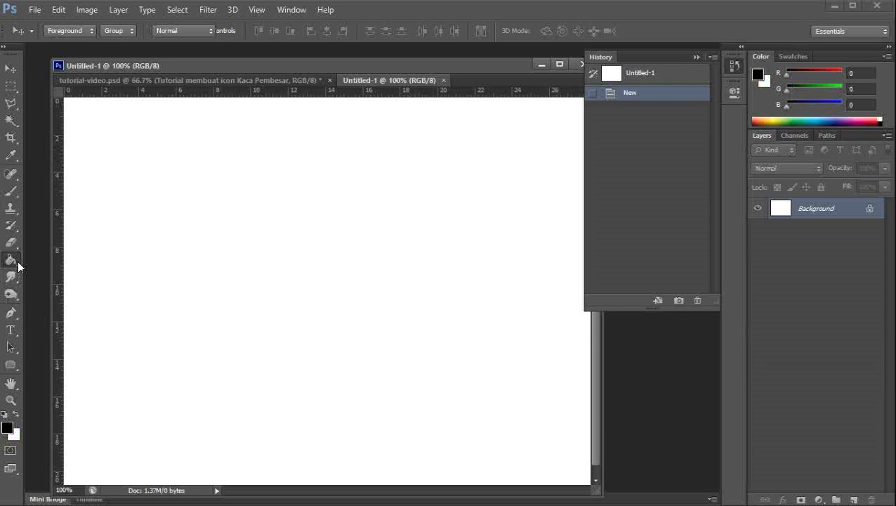
pyautogui.click(261, 275)
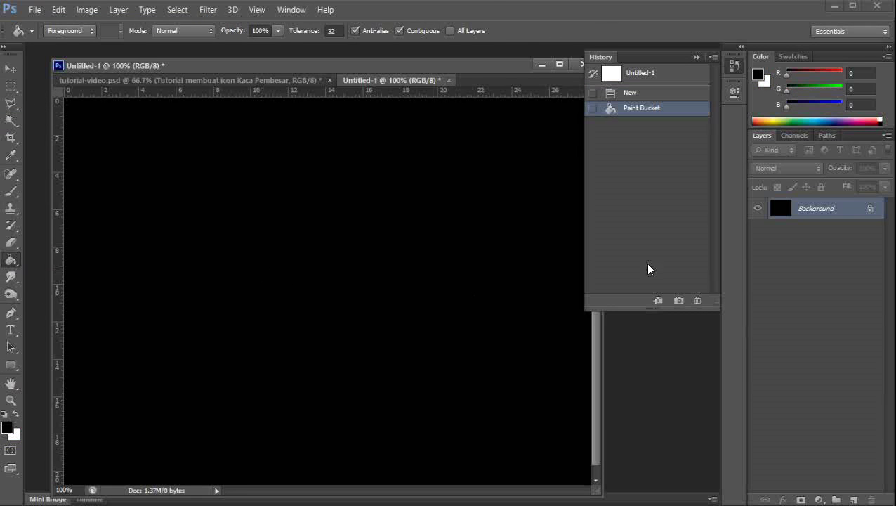
pyautogui.click(11, 399)
# Zoom out and draw a circular elliptical selection on the left of the canvas
pyautogui.keyDown('alt'); pyautogui.click(364, 349); pyautogui.keyUp('alt')
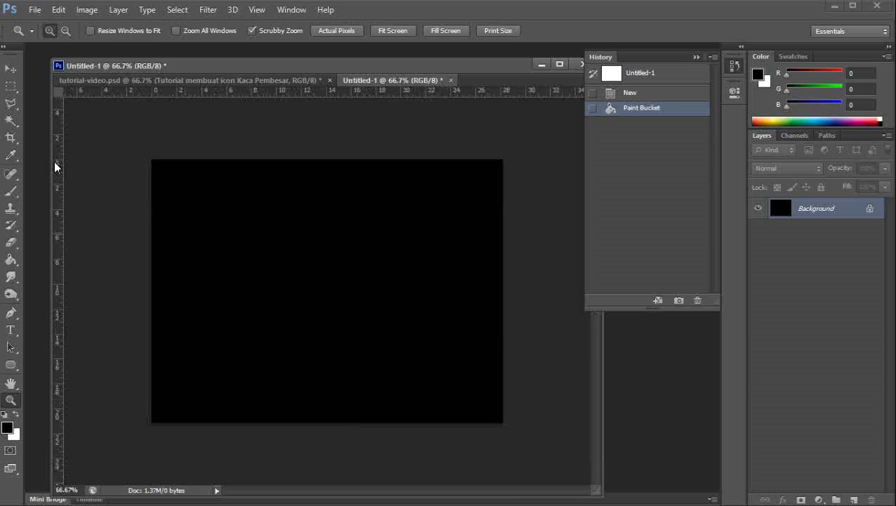
pyautogui.click(12, 87)
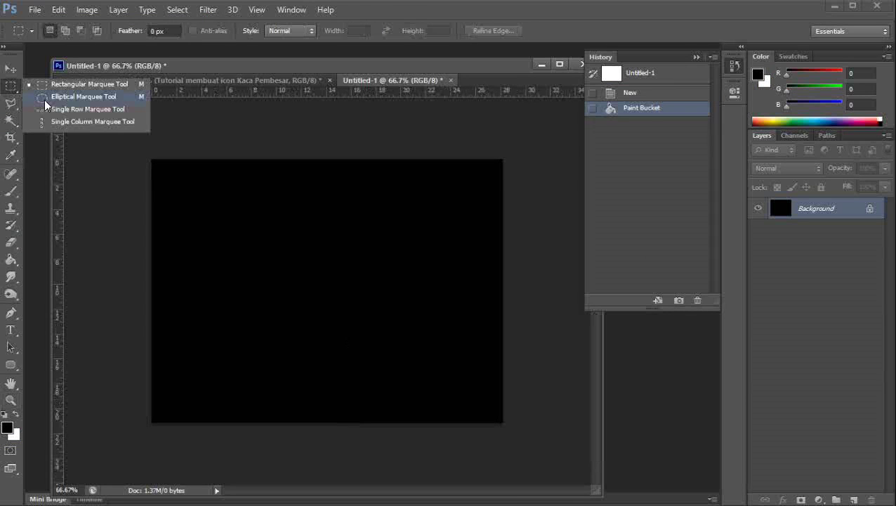
pyautogui.click(46, 97)
pyautogui.moveTo(219, 196); pyautogui.dragTo(345, 345)
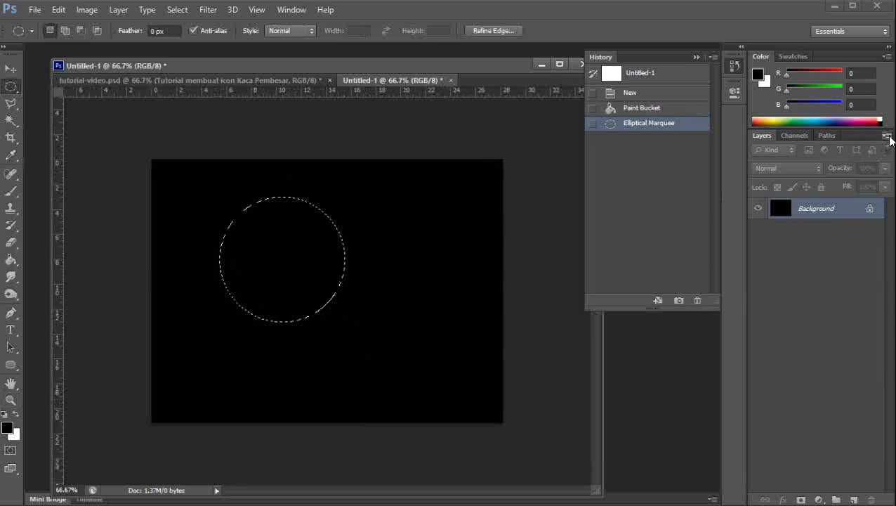
# Add a new empty Layer 1 and shift the circle selection up and left
pyautogui.click(888, 135)
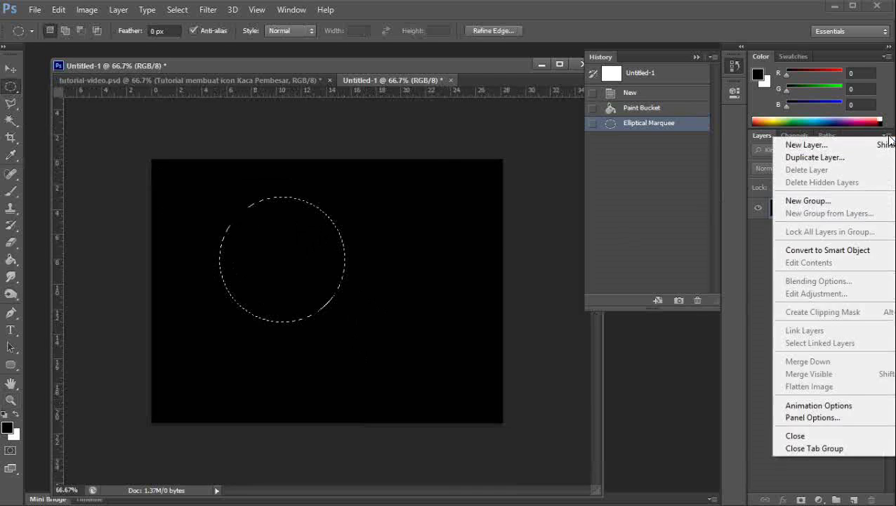
pyautogui.click(852, 143)
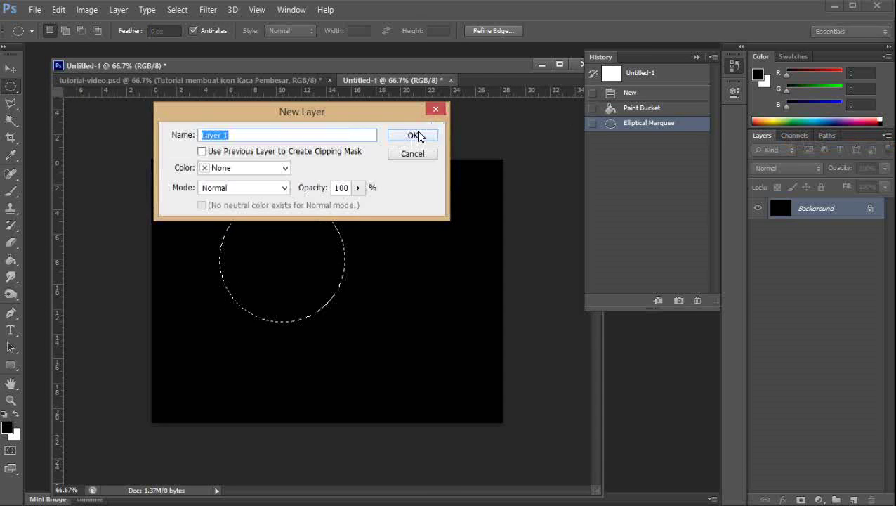
pyautogui.click(417, 136)
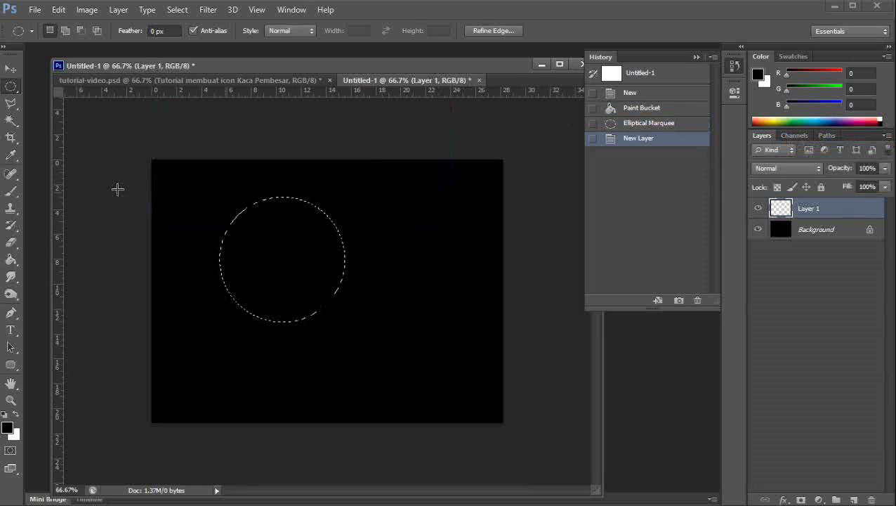
pyautogui.moveTo(295, 227); pyautogui.dragTo(266, 218)
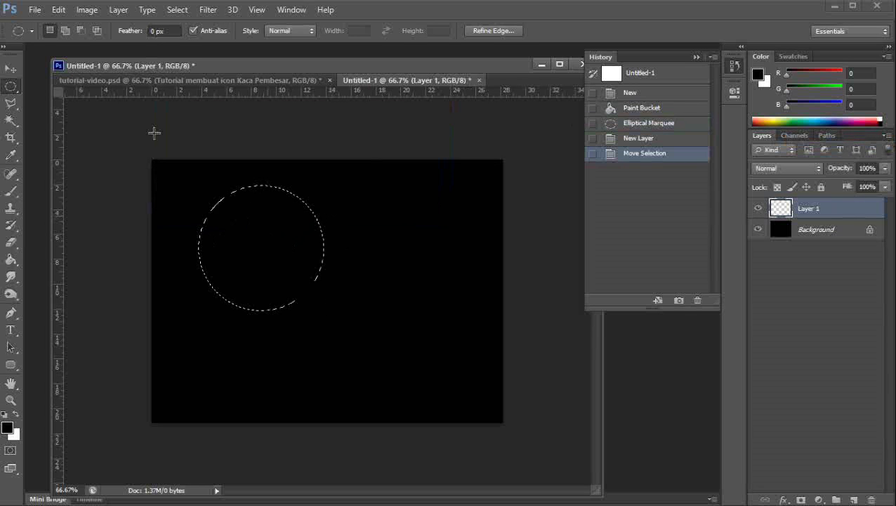
# Stroke the circular selection with a white 15 px outline, then deselect
pyautogui.click(58, 10)
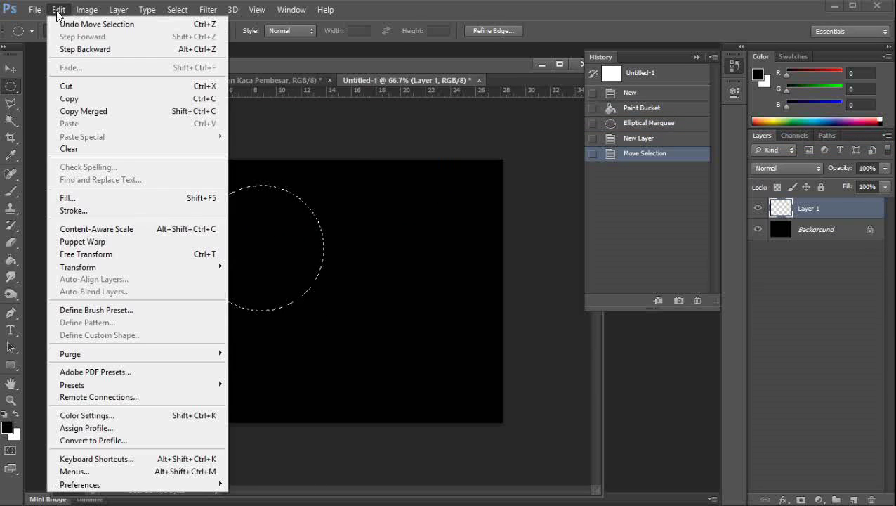
pyautogui.click(140, 209)
pyautogui.click(283, 144)
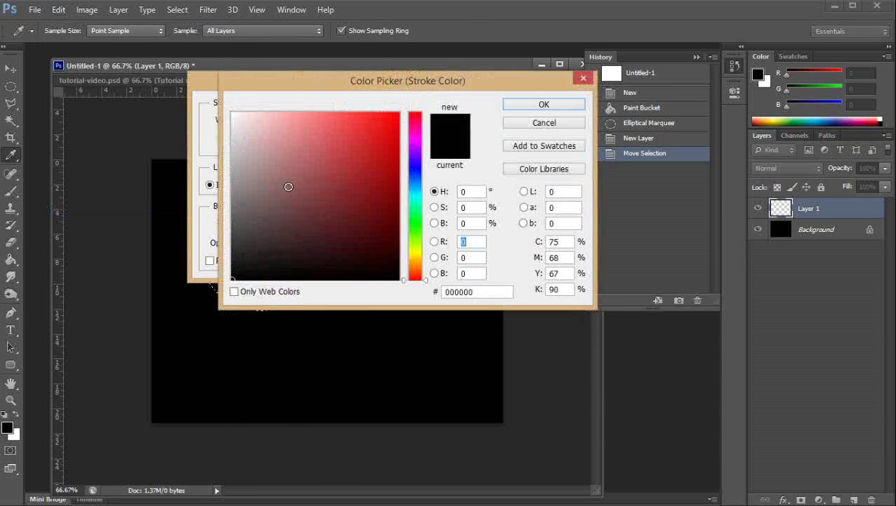
pyautogui.moveTo(289, 211); pyautogui.dragTo(222, 92)
pyautogui.click(530, 105)
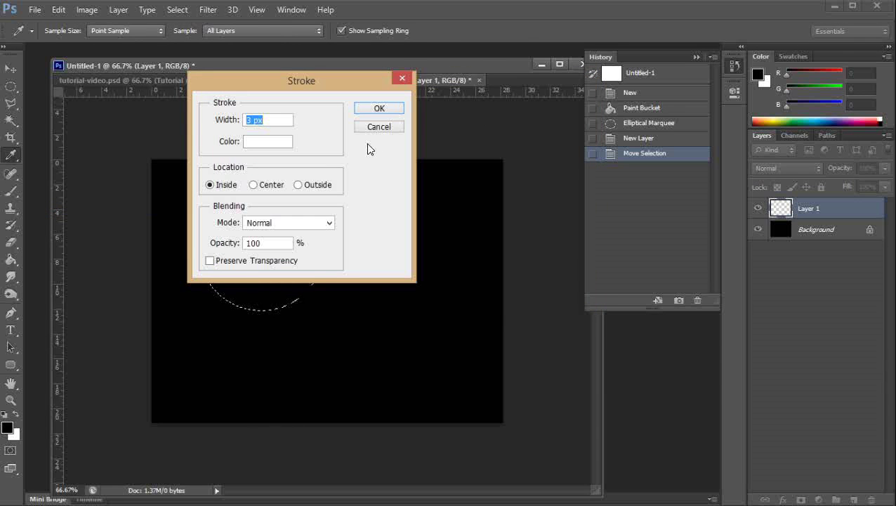
pyautogui.write('16')
pyautogui.press('Down')
pyautogui.click(379, 109)
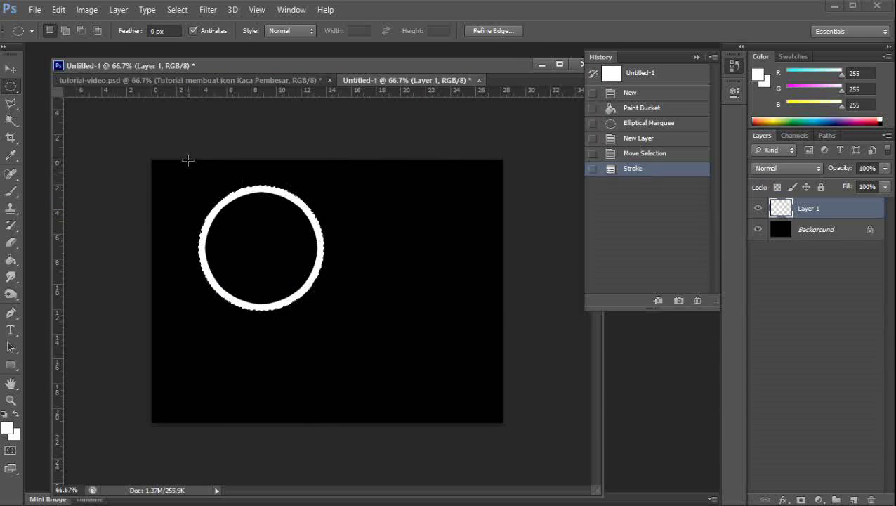
pyautogui.hotkey('ctrl', 'd')
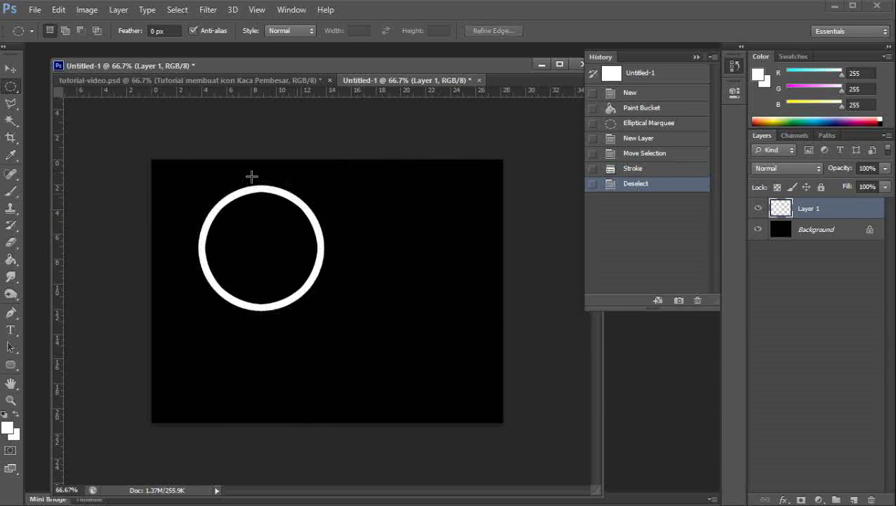
# Apply a Bevel & Emboss with Chisel Hard technique and 184% depth to Layer 1's ring
pyautogui.click(116, 9)
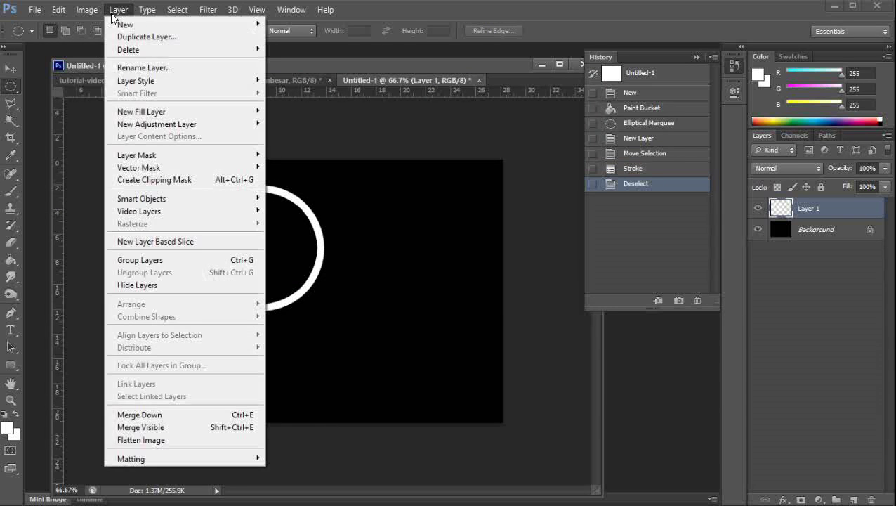
pyautogui.moveTo(130, 85)
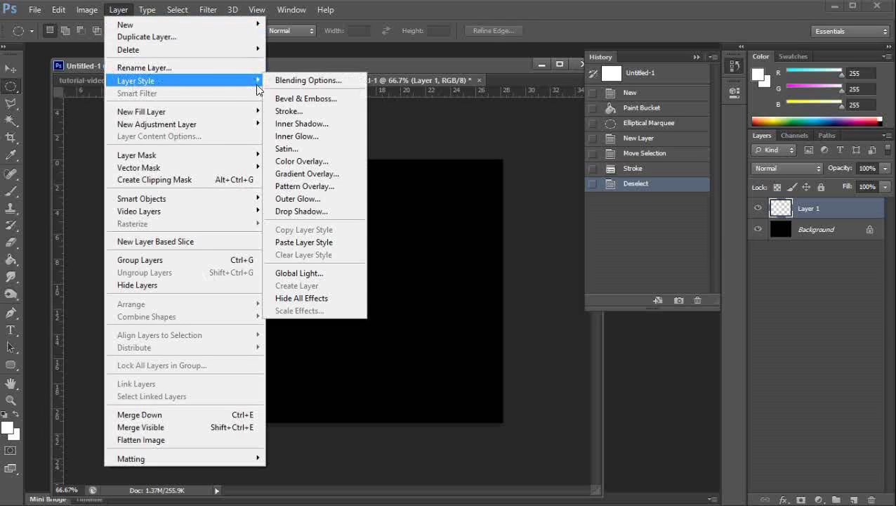
pyautogui.click(317, 99)
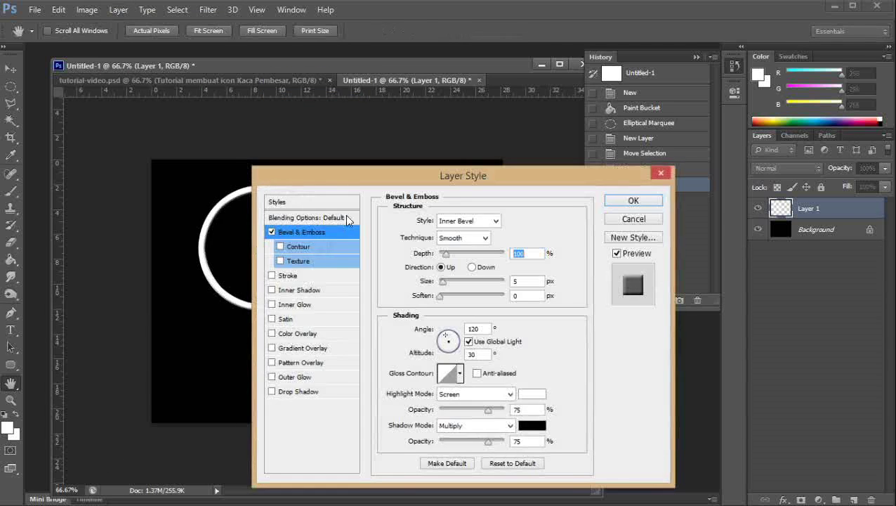
pyautogui.moveTo(355, 177); pyautogui.dragTo(512, 175)
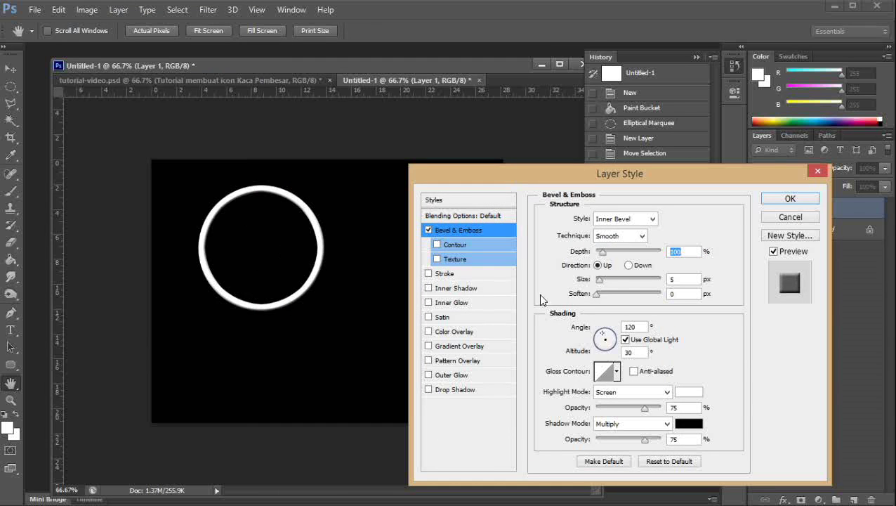
pyautogui.click(621, 237)
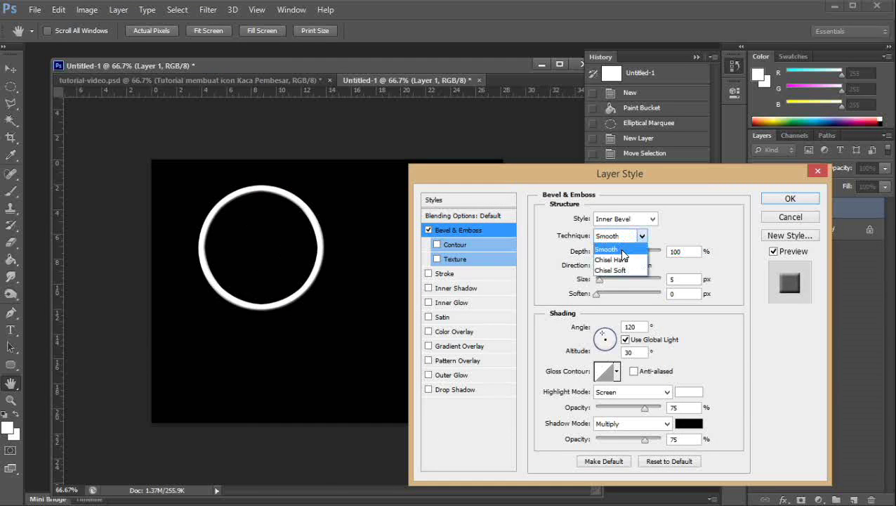
pyautogui.click(622, 259)
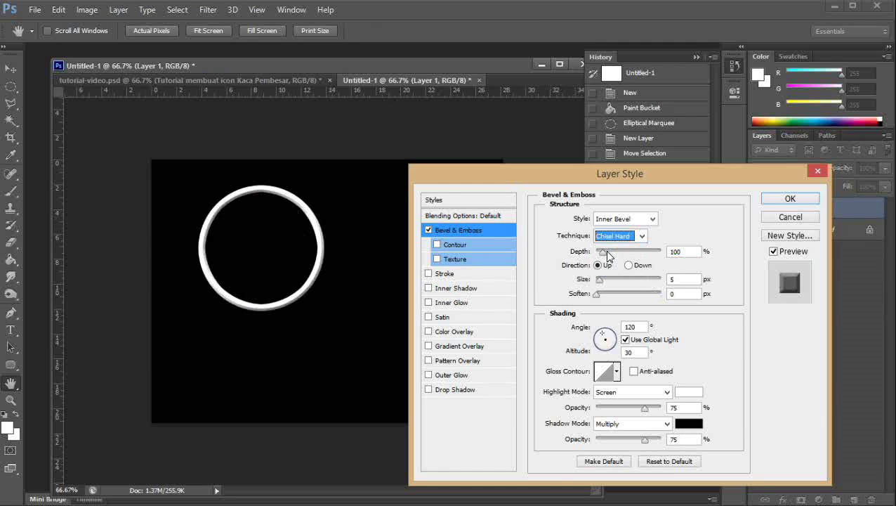
pyautogui.moveTo(605, 250); pyautogui.dragTo(609, 278)
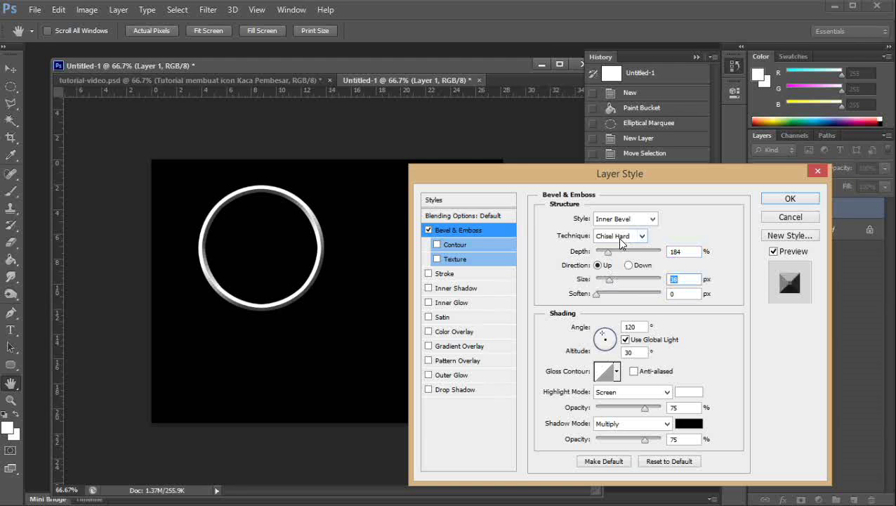
pyautogui.click(785, 200)
pyautogui.press('m')
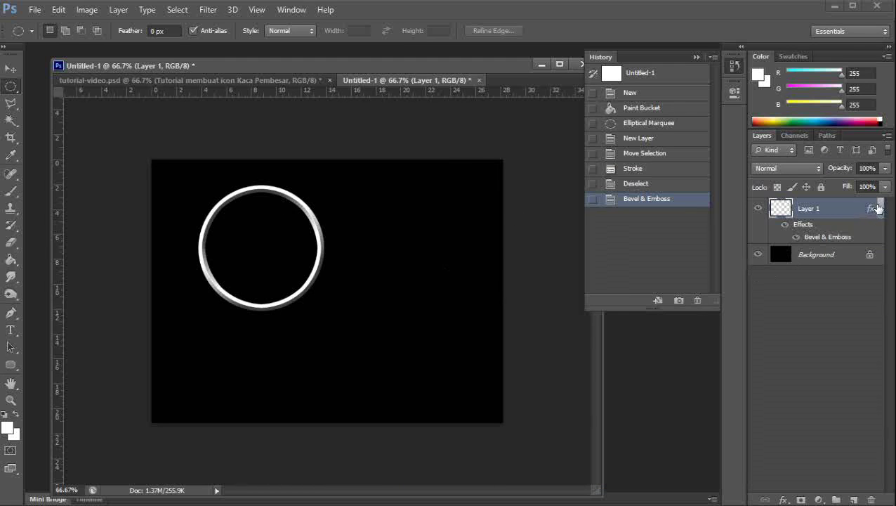
# Add a new Layer 2 and select a tall narrow rectangle right of the ring
pyautogui.click(887, 134)
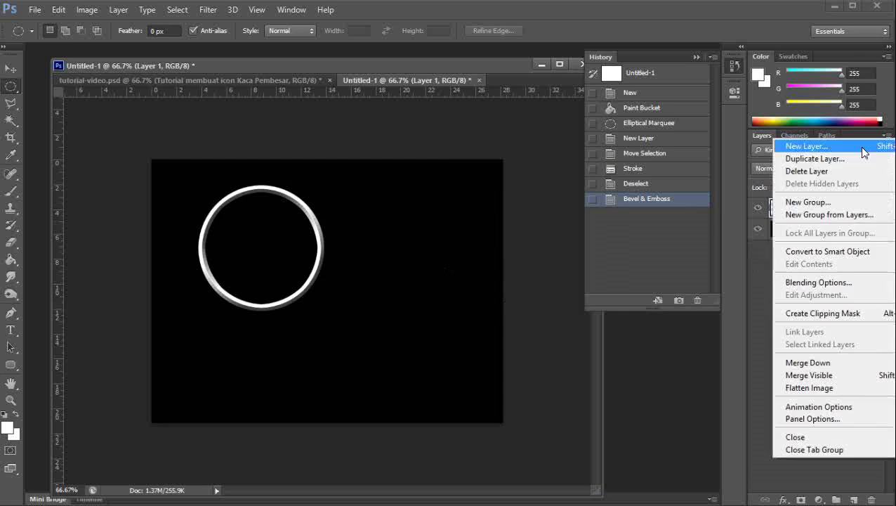
pyautogui.click(863, 147)
pyautogui.click(398, 139)
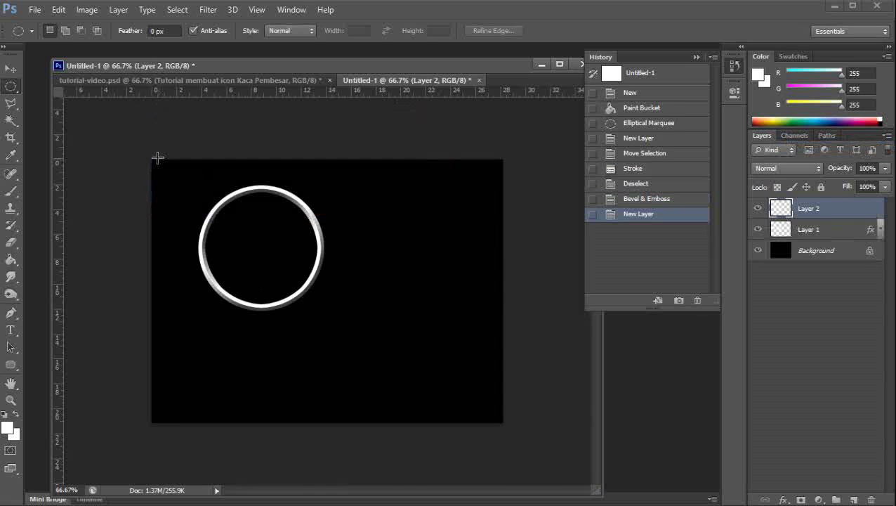
pyautogui.click(11, 86)
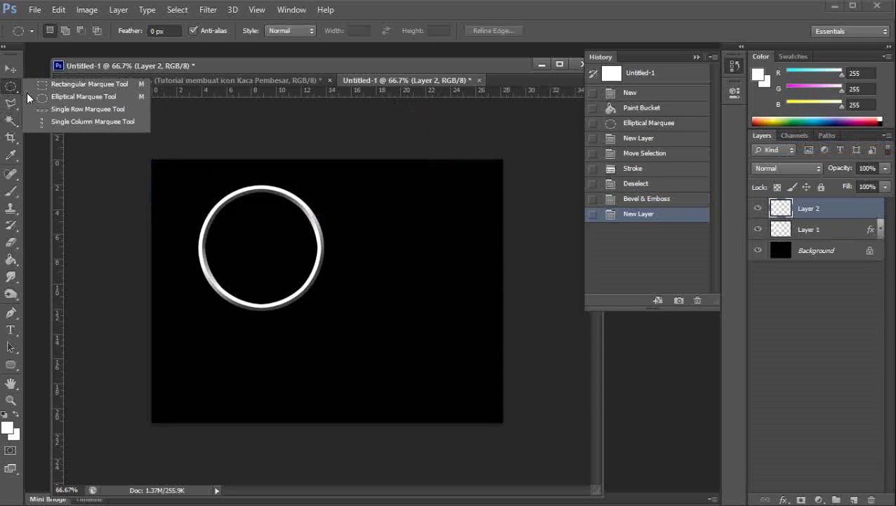
pyautogui.click(84, 83)
pyautogui.moveTo(395, 207); pyautogui.dragTo(403, 324)
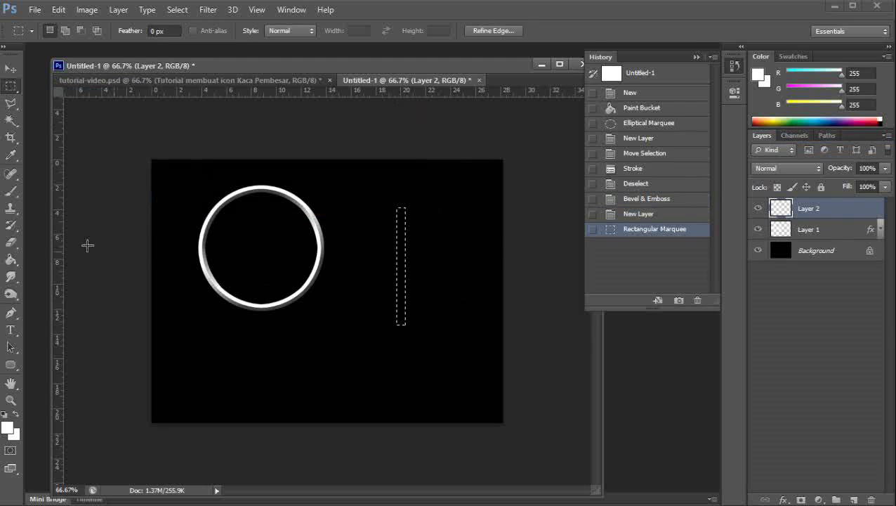
# Fill the rectangle white with the Paint Bucket, cancelling the Stroke dialog
pyautogui.click(11, 259)
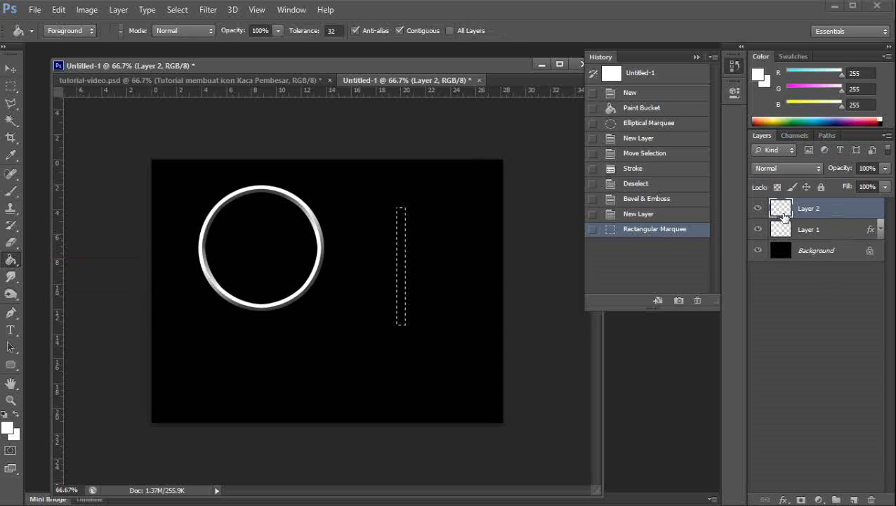
pyautogui.click(402, 265)
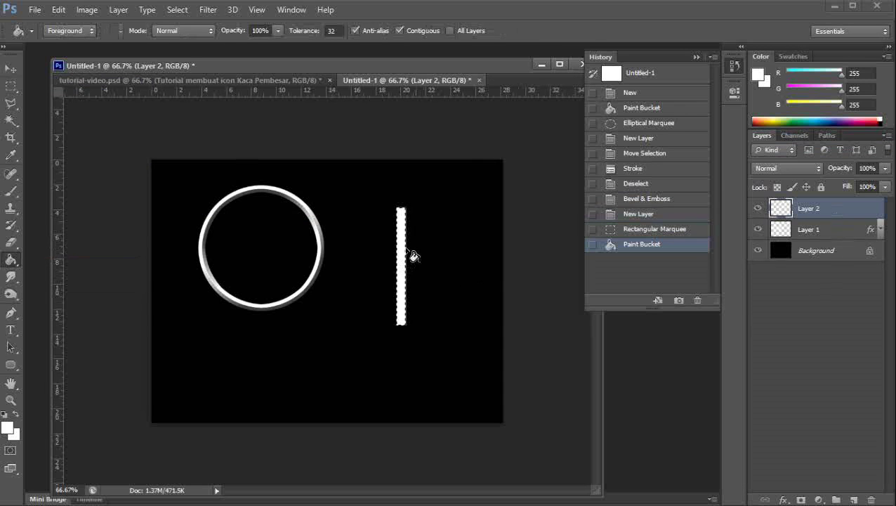
pyautogui.click(54, 11)
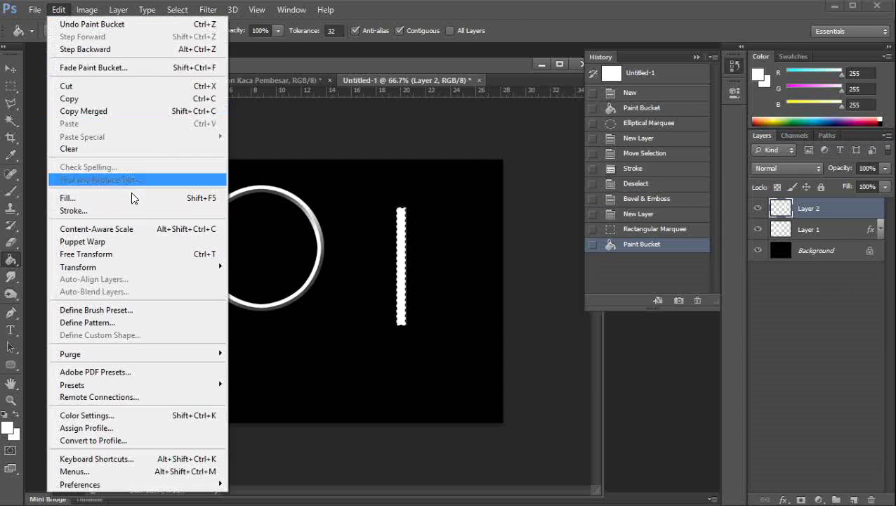
pyautogui.click(136, 209)
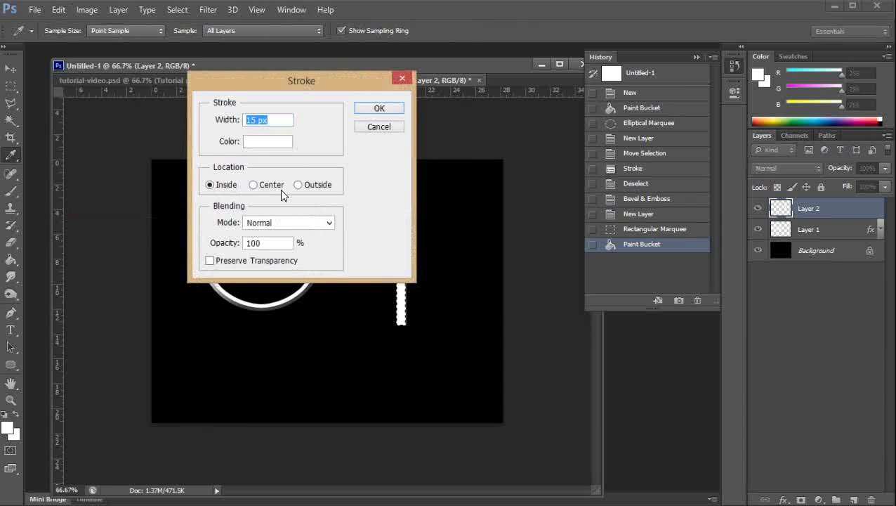
pyautogui.click(379, 127)
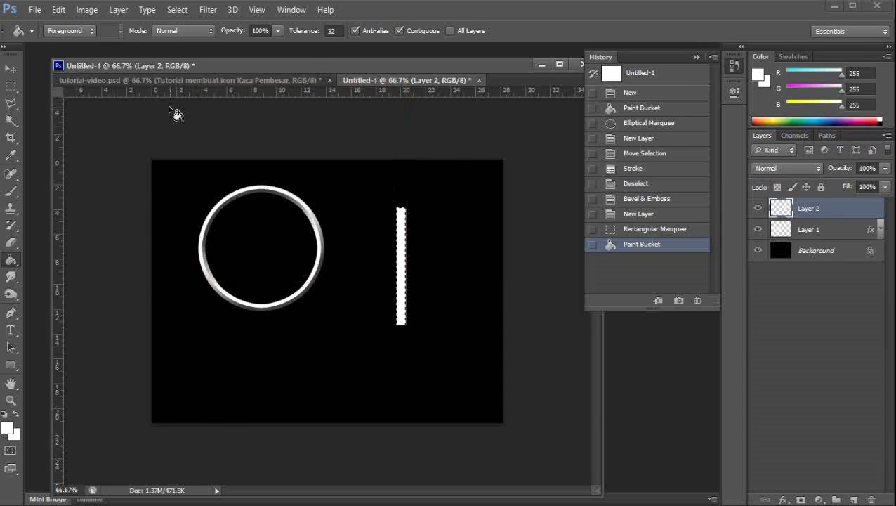
pyautogui.click(80, 11)
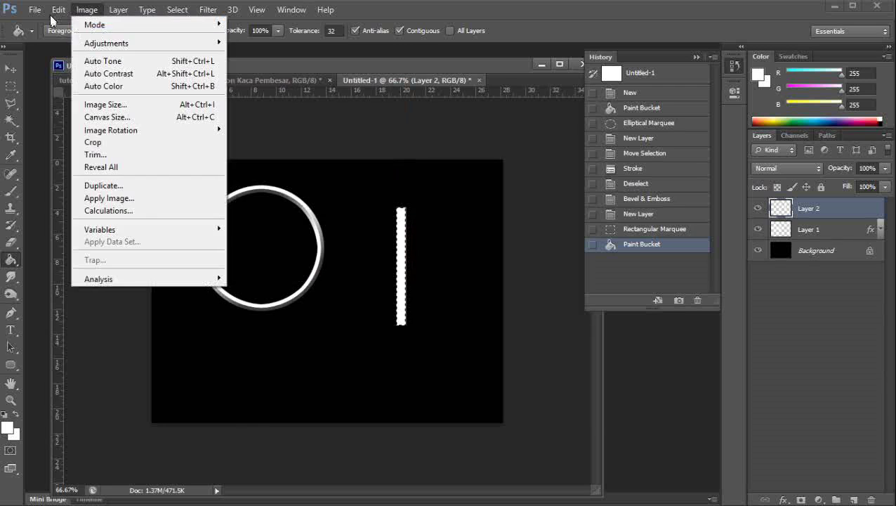
pyautogui.click(115, 10)
# Give the bar a Smooth Bevel & Emboss with size about 29 px and depth 93%
pyautogui.moveTo(144, 78)
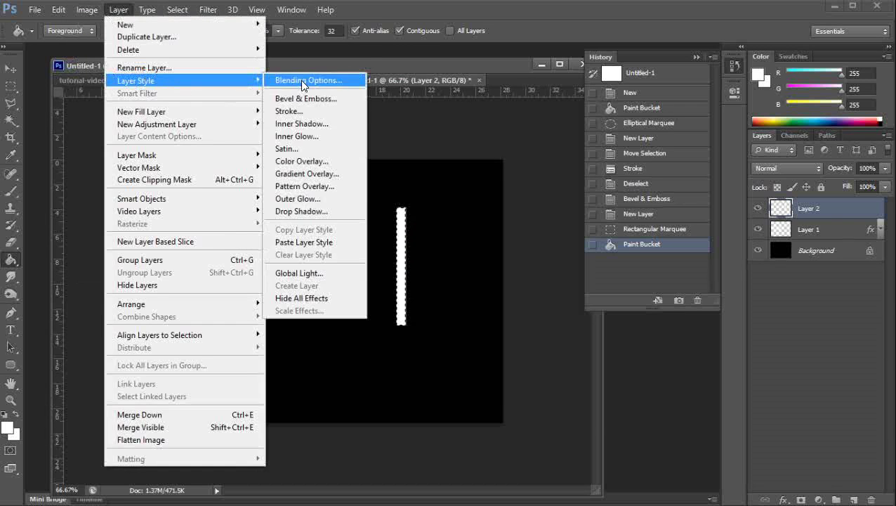
pyautogui.click(299, 92)
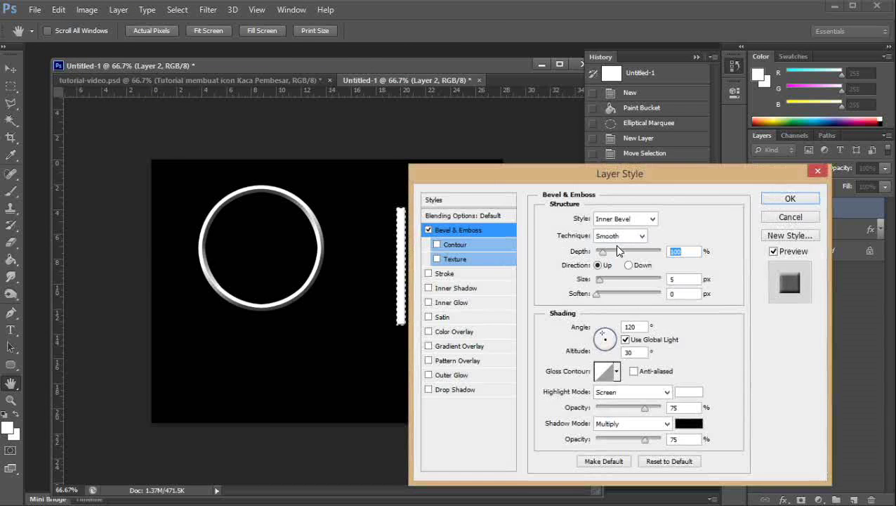
pyautogui.click(616, 237)
pyautogui.click(606, 249)
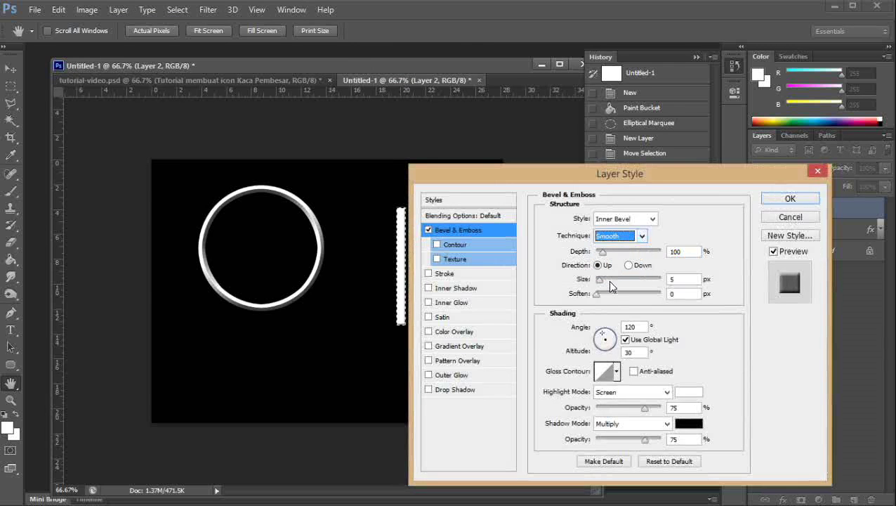
pyautogui.click(608, 281)
pyautogui.moveTo(608, 284); pyautogui.dragTo(605, 280)
pyautogui.click(602, 255)
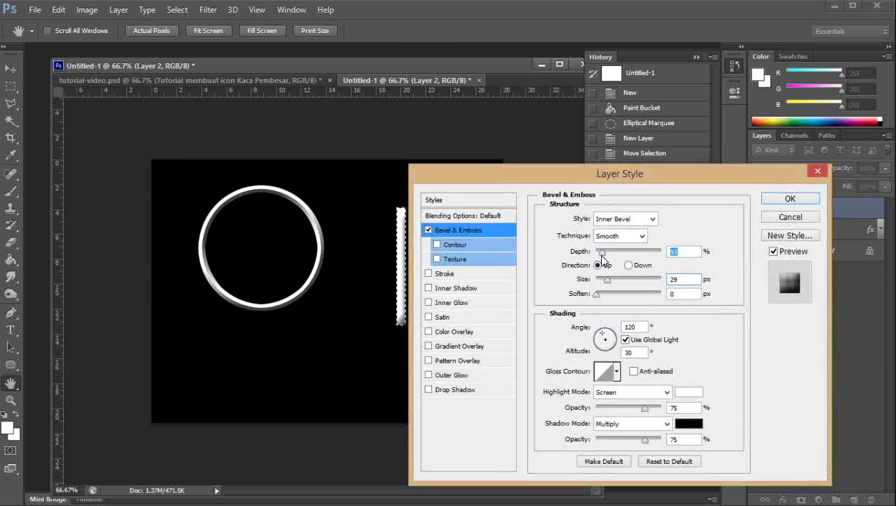
pyautogui.click(778, 196)
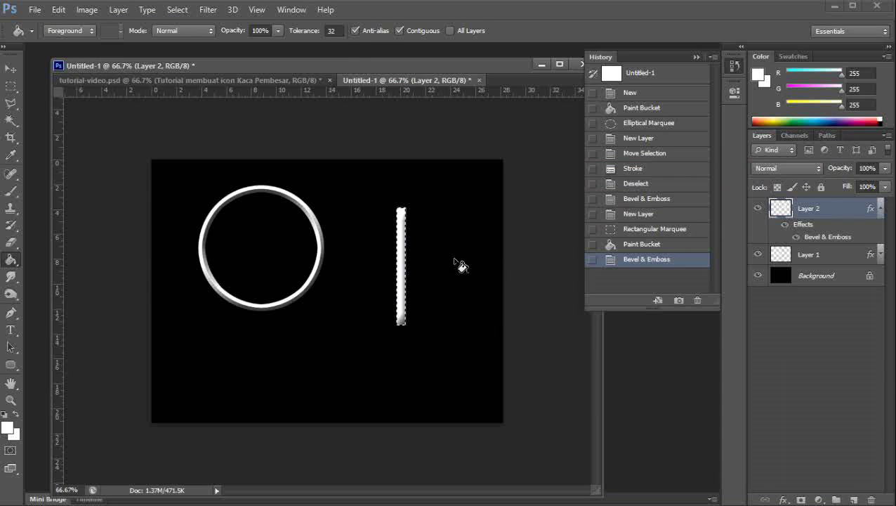
# Deselect the bar and rotate it to about -46.6°
pyautogui.click(11, 85)
pyautogui.click(458, 210)
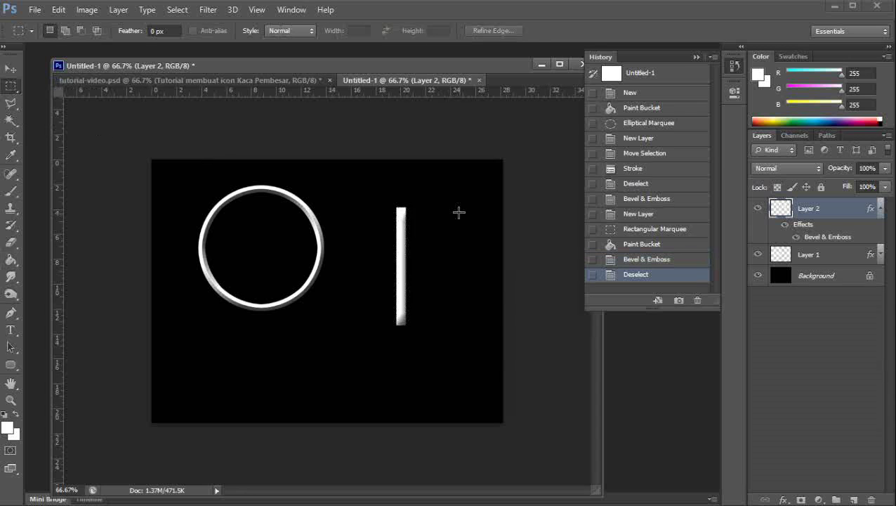
pyautogui.hotkey('ctrl', 't')
pyautogui.moveTo(448, 192); pyautogui.dragTo(430, 212)
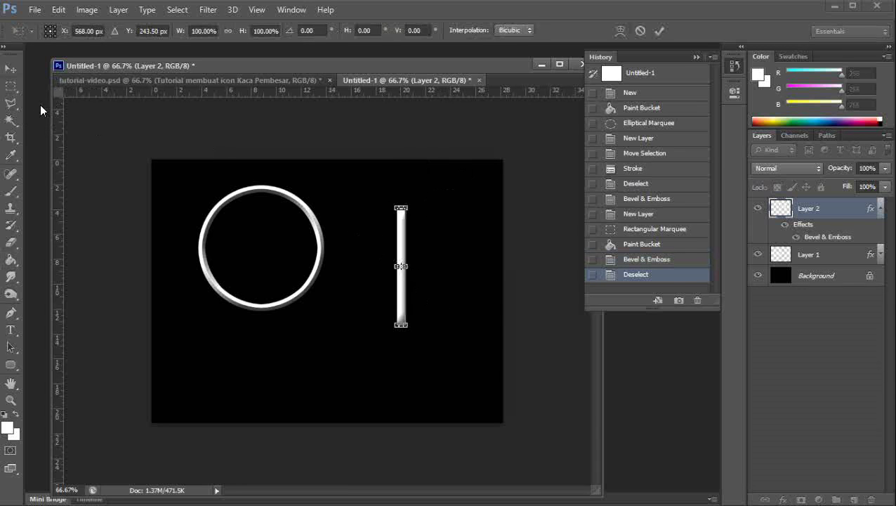
# Commit the bar upright, duplicate Layer 2 and move the copy below the original
pyautogui.click(16, 86)
pyautogui.click(325, 180)
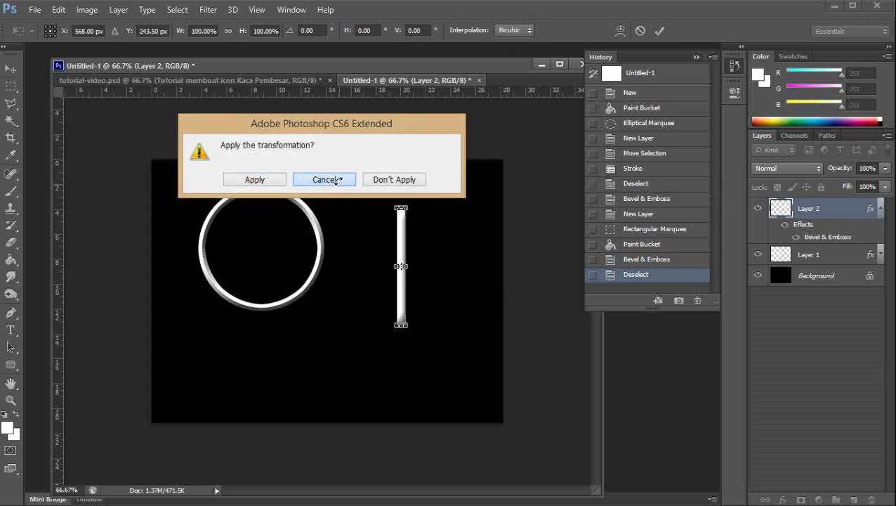
pyautogui.press('Return')
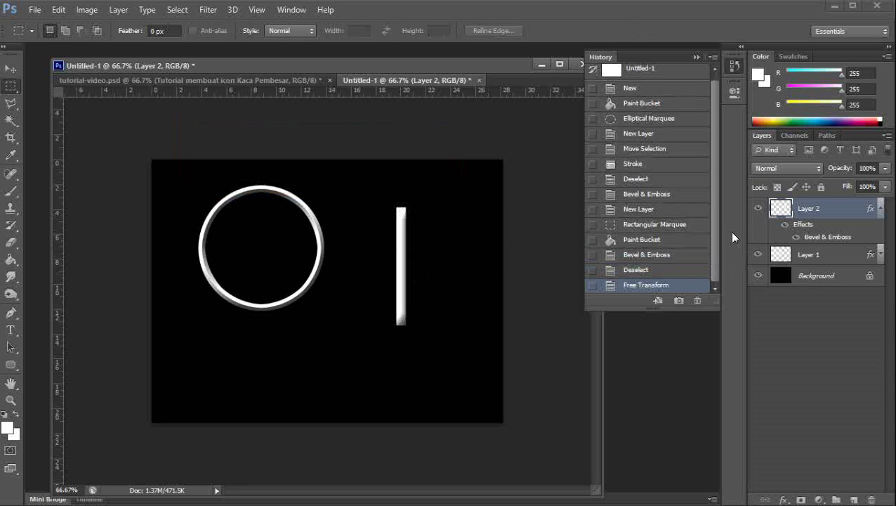
pyautogui.moveTo(813, 219); pyautogui.dragTo(854, 498)
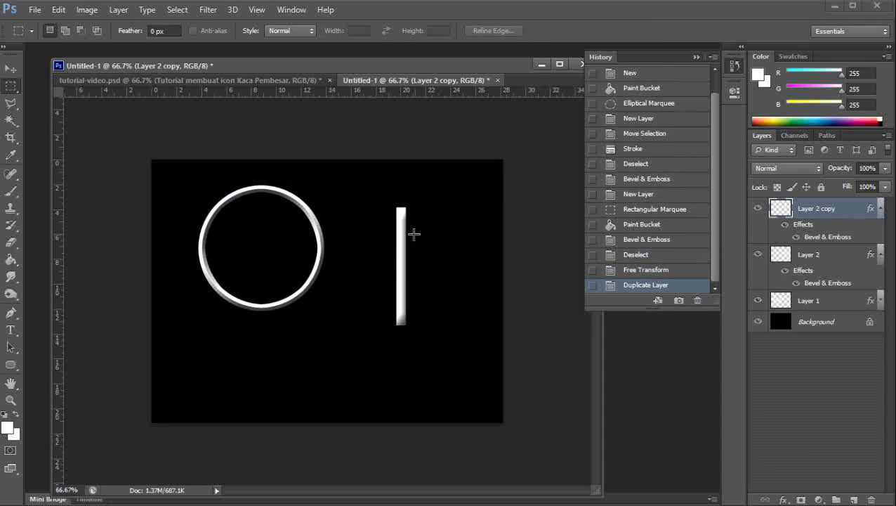
pyautogui.moveTo(413, 234); pyautogui.dragTo(411, 268)
pyautogui.click(79, 124)
pyautogui.click(10, 68)
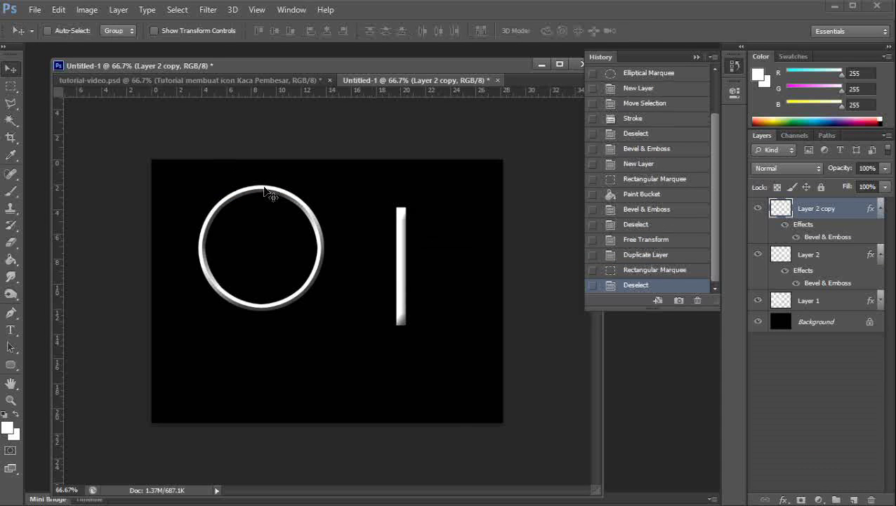
pyautogui.moveTo(402, 236); pyautogui.dragTo(400, 289)
# Widen the copy to about 182% and shorten it to about 73% height
pyautogui.hotkey('ctrl', 't')
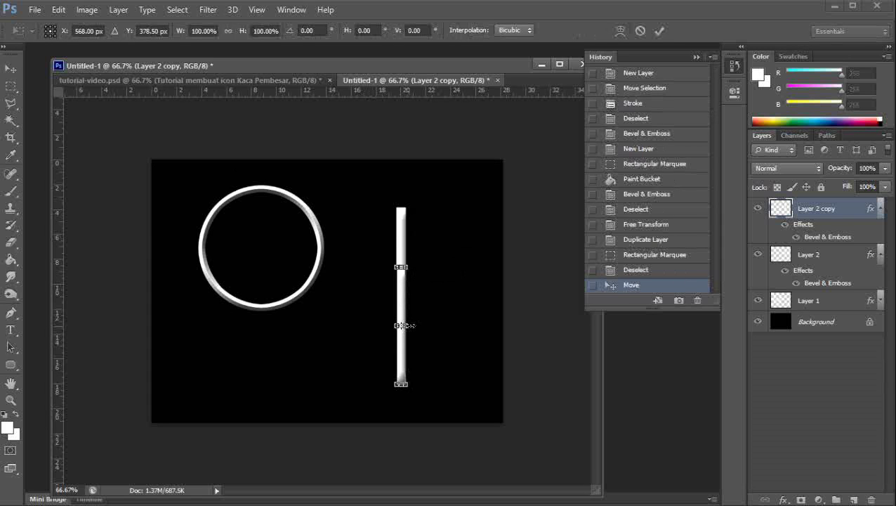
pyautogui.moveTo(405, 325); pyautogui.dragTo(402, 301)
pyautogui.press('Return')
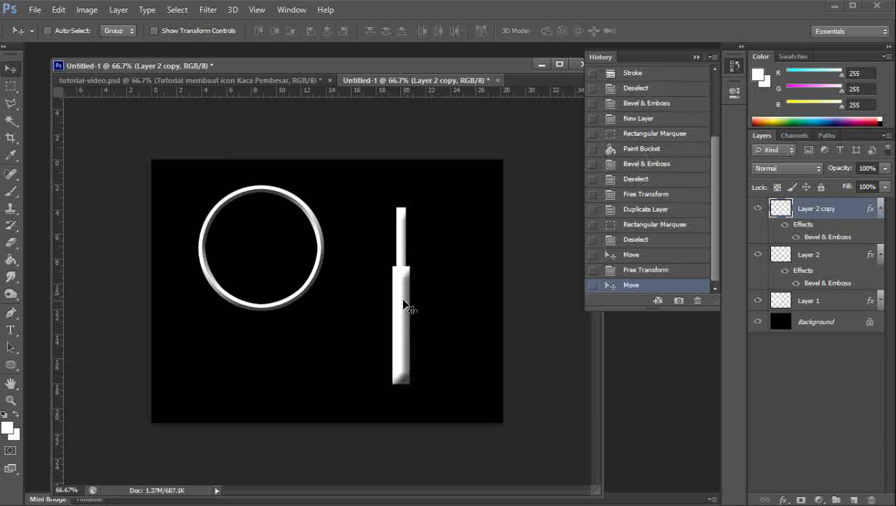
pyautogui.hotkey('ctrl', 't')
pyautogui.moveTo(401, 267)
pyautogui.mouseDown()
pyautogui.moveTo(397, 302)
pyautogui.moveTo(397, 274)
pyautogui.mouseUp()
pyautogui.press('Return')
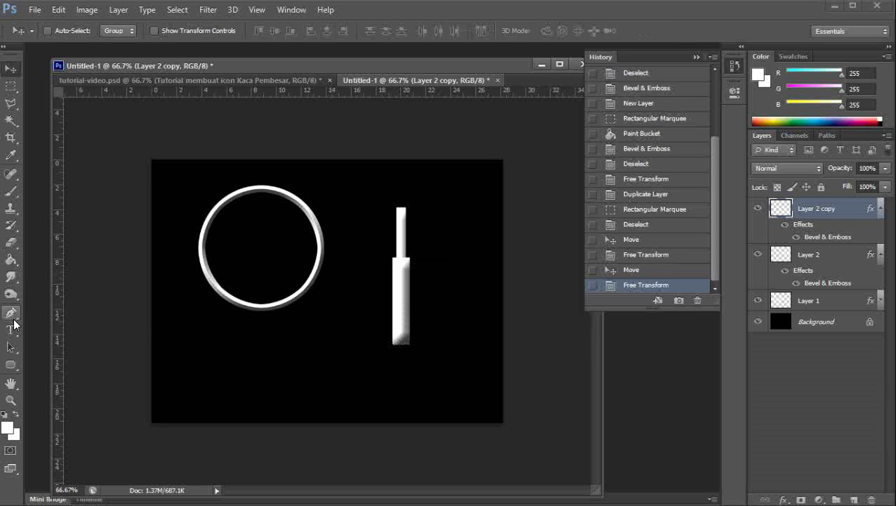
# Set the foreground to brown #875f00 and fill the lower grip with it
pyautogui.click(9, 427)
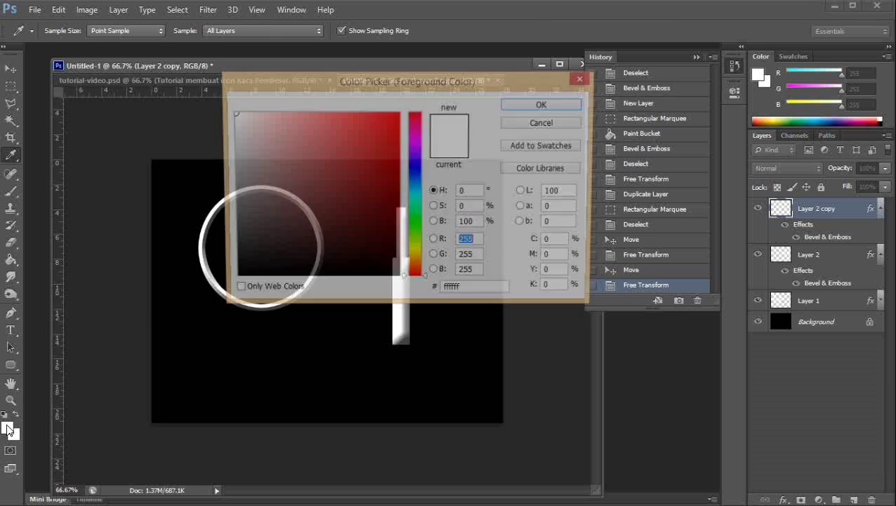
pyautogui.click(411, 254)
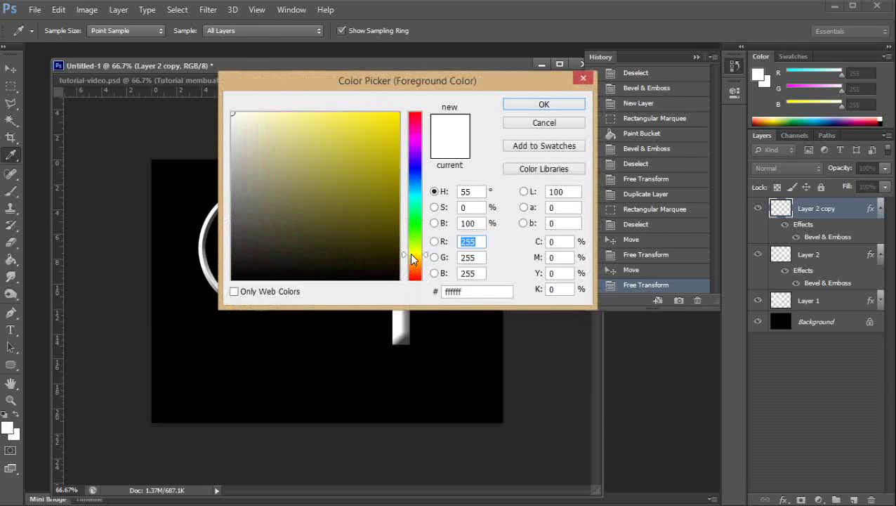
pyautogui.moveTo(373, 189); pyautogui.dragTo(395, 174)
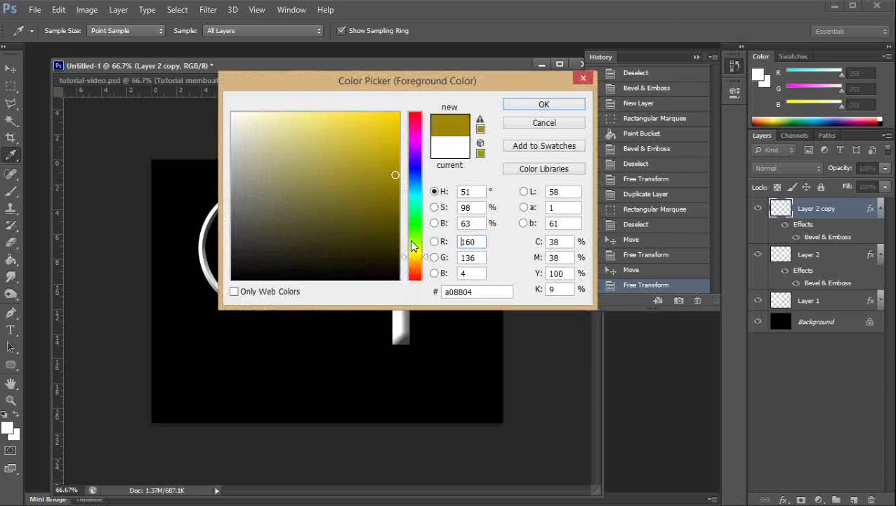
pyautogui.moveTo(416, 276)
pyautogui.mouseDown()
pyautogui.moveTo(419, 286)
pyautogui.moveTo(399, 191)
pyautogui.mouseUp()
pyautogui.click(543, 104)
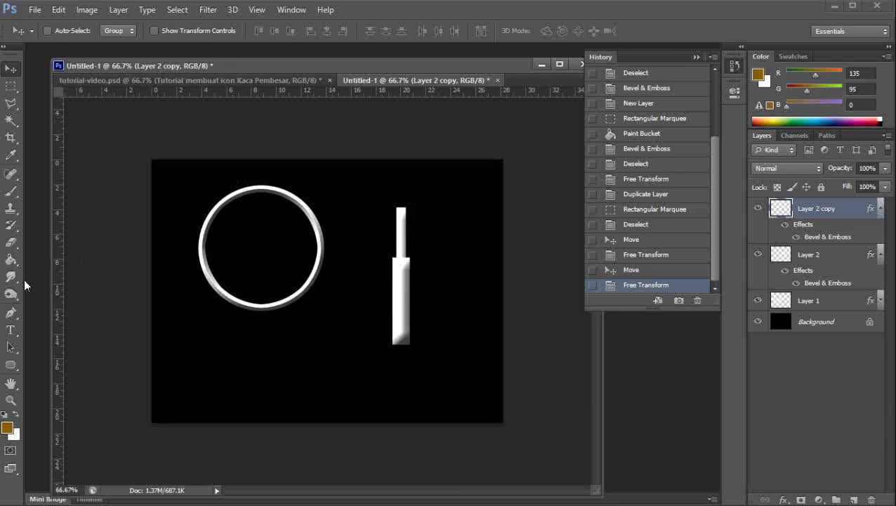
pyautogui.click(10, 259)
pyautogui.click(406, 304)
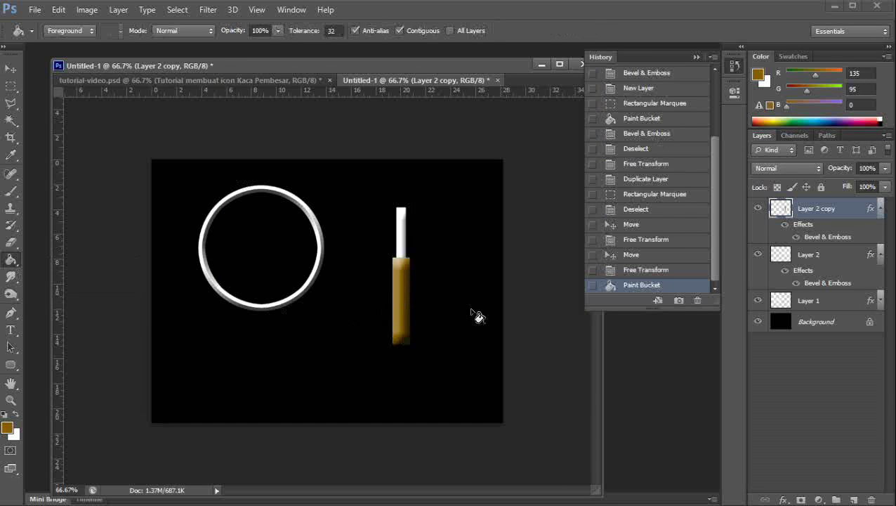
# Merge the two bar layers, tilt the handle diagonally and shrink it to about 76%
pyautogui.keyDown('ctrl'); pyautogui.click(812, 258); pyautogui.keyUp('ctrl')
pyautogui.hotkey('ctrl', 'e')
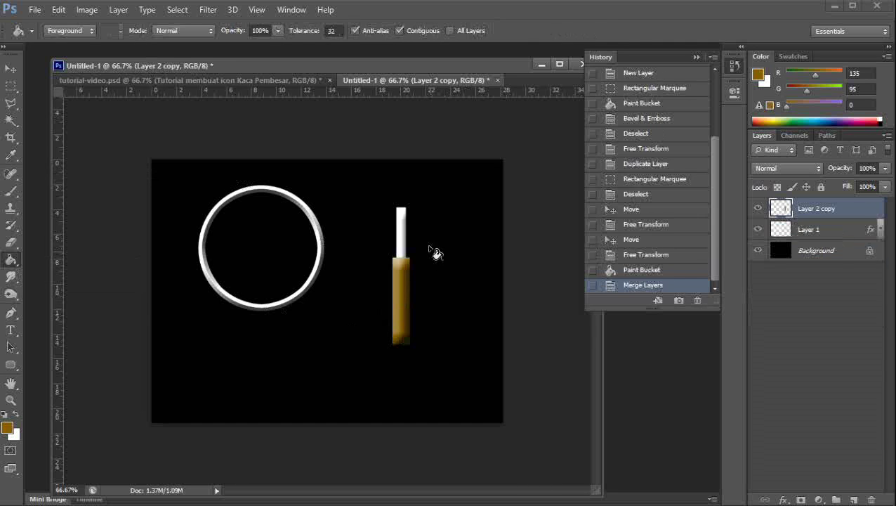
pyautogui.hotkey('ctrl', 't')
pyautogui.moveTo(431, 204); pyautogui.dragTo(382, 220)
pyautogui.moveTo(453, 242); pyautogui.dragTo(476, 251)
pyautogui.moveTo(422, 295); pyautogui.dragTo(364, 365)
pyautogui.moveTo(398, 390); pyautogui.dragTo(367, 365)
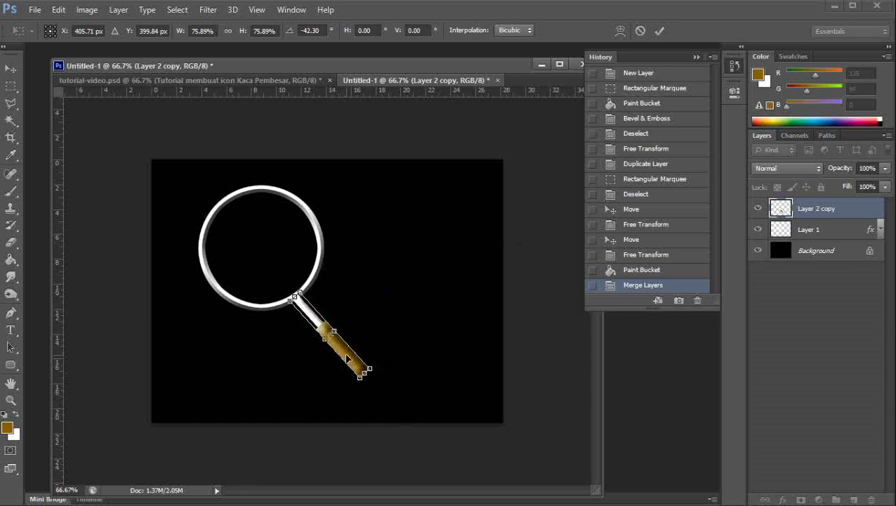
pyautogui.press('Return')
# Nudge the handle into place against the ring and move its layer beneath Layer 1
pyautogui.press('g')
pyautogui.click(351, 358)
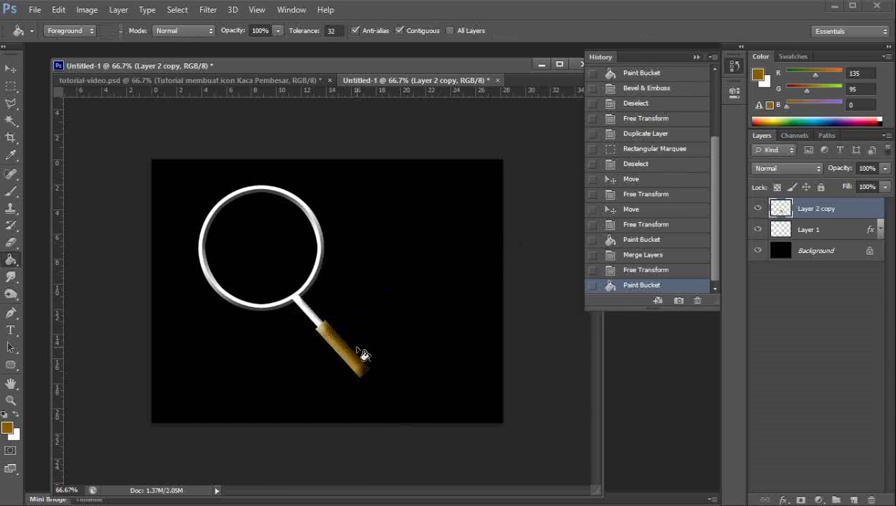
pyautogui.hotkey('ctrl', 'z')
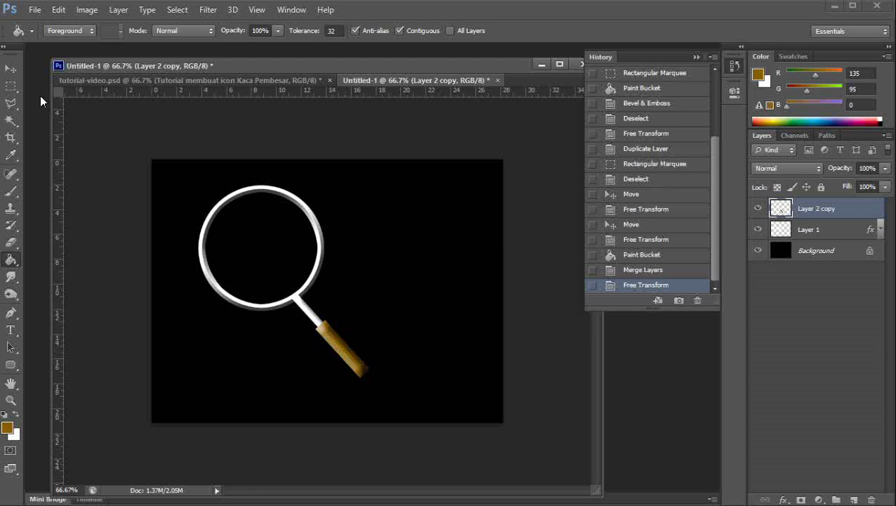
pyautogui.click(10, 69)
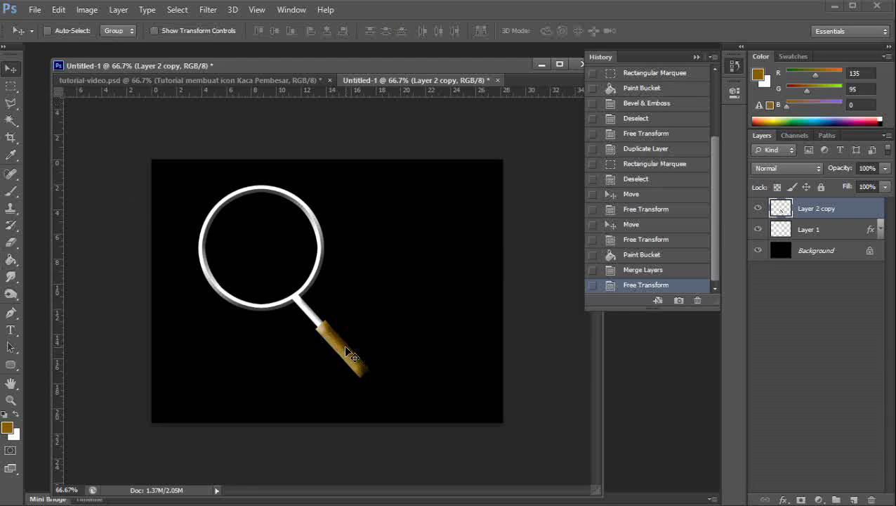
pyautogui.moveTo(343, 345); pyautogui.dragTo(347, 352)
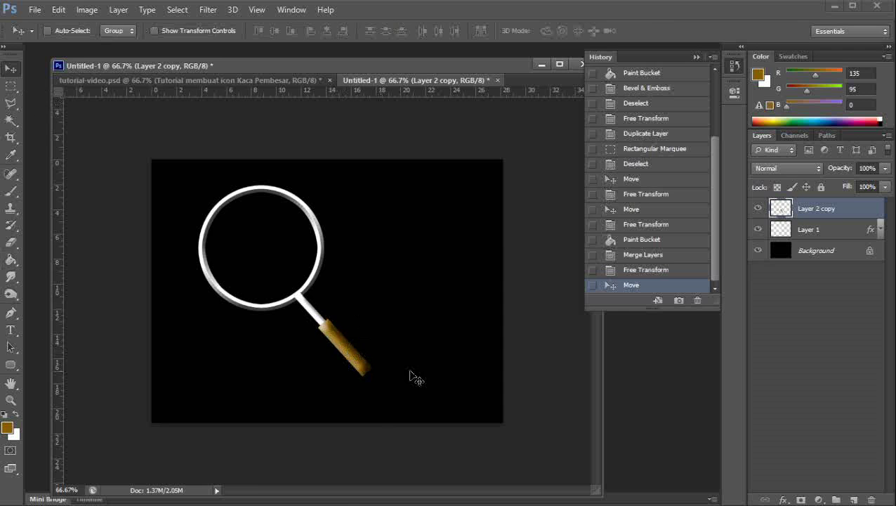
pyautogui.moveTo(841, 223); pyautogui.dragTo(826, 239)
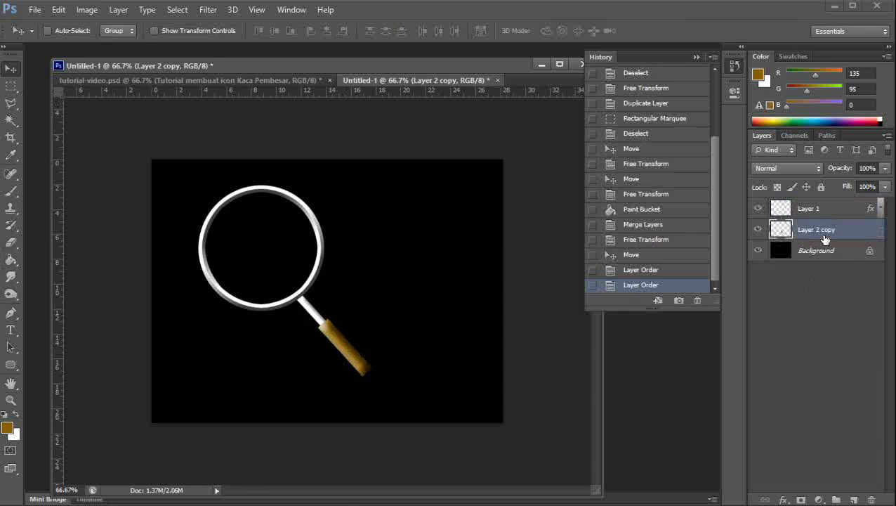
# Load the ring selection from Layer 1 and set the foreground to golden yellow #ffcc00
pyautogui.click(815, 211)
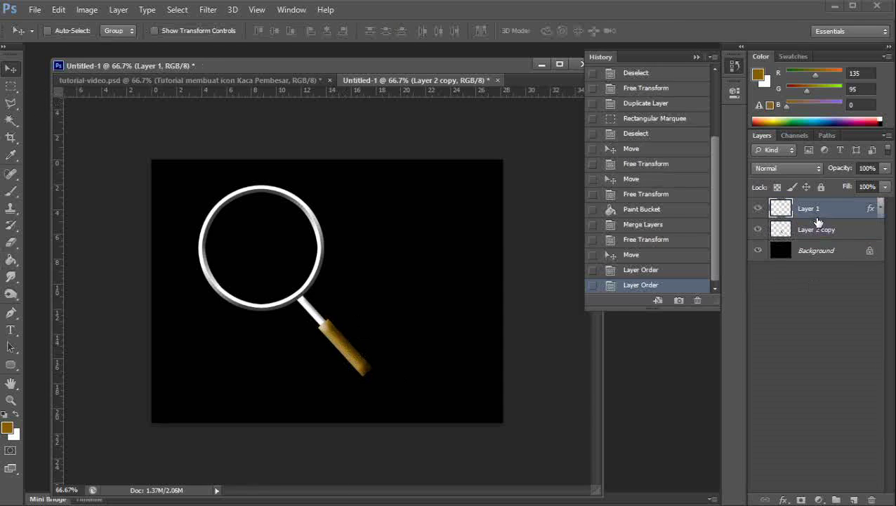
pyautogui.keyDown('ctrl'); pyautogui.click(787, 209); pyautogui.keyUp('ctrl')
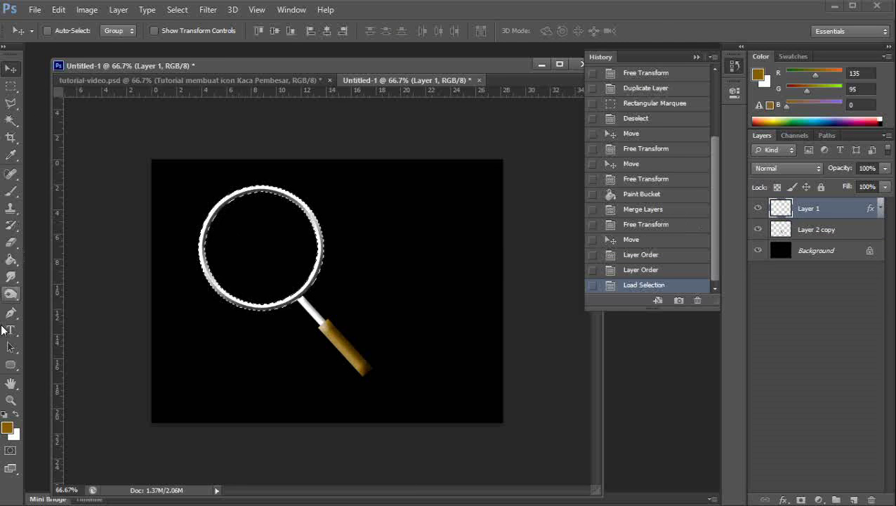
pyautogui.click(7, 427)
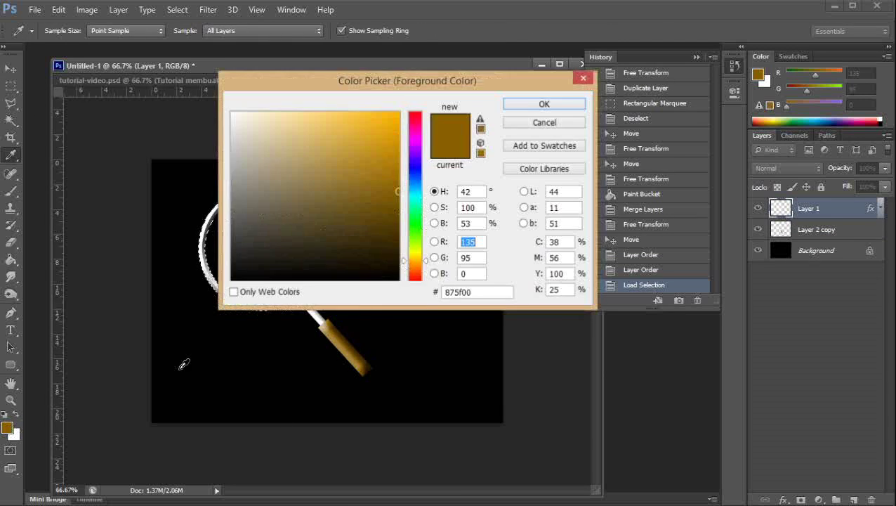
pyautogui.click(412, 254)
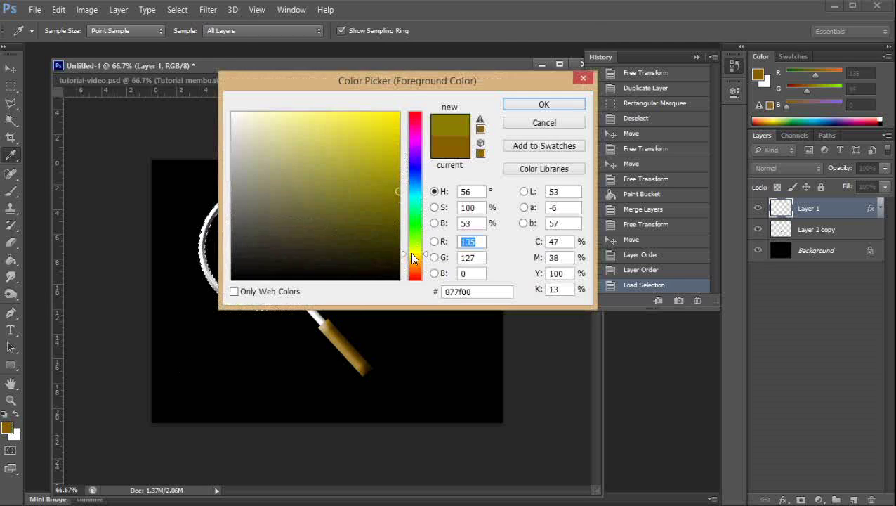
pyautogui.moveTo(378, 178); pyautogui.dragTo(411, 93)
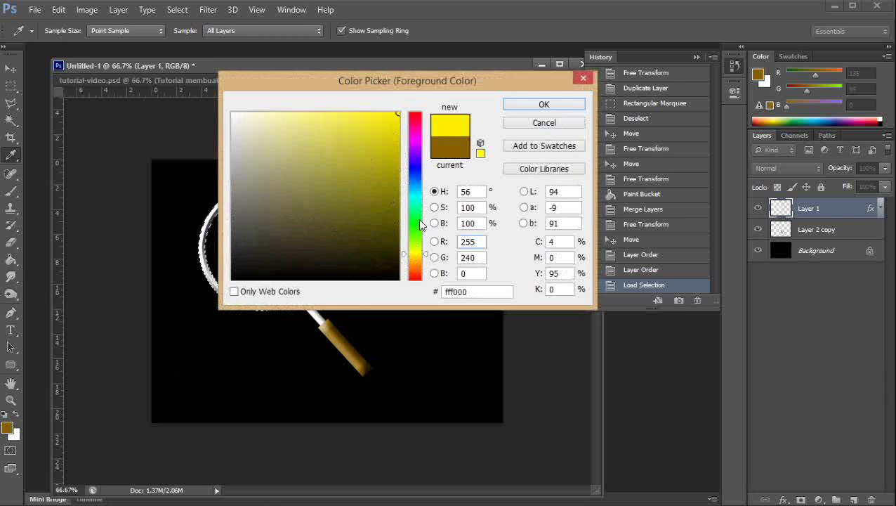
pyautogui.click(415, 258)
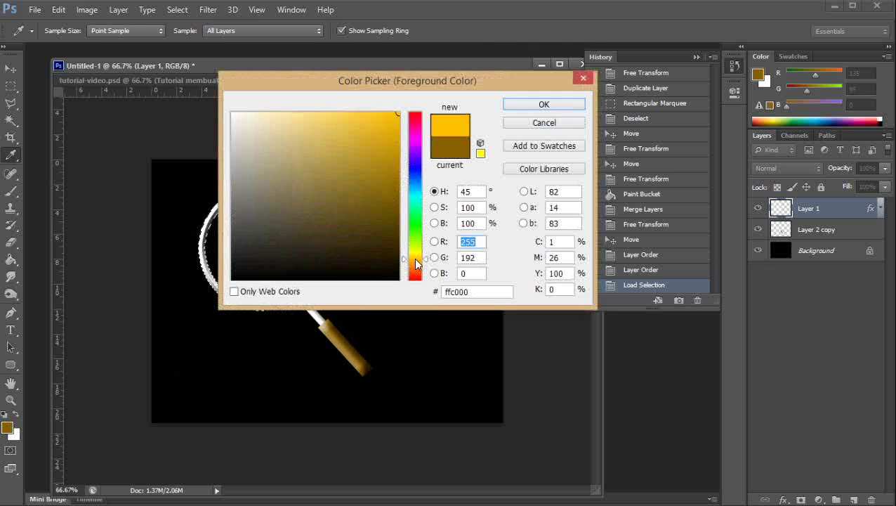
pyautogui.click(413, 256)
pyautogui.click(509, 108)
# Fill the selected ring with the golden yellow, then deselect
pyautogui.press('v')
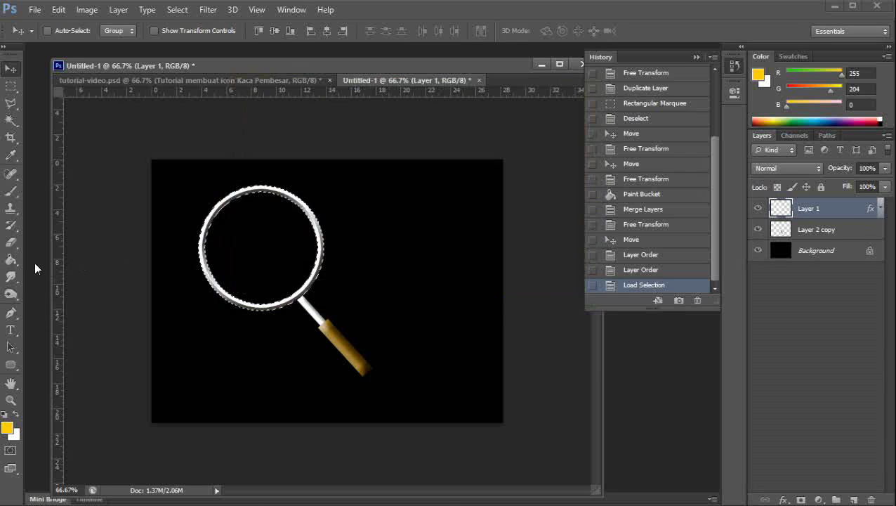
pyautogui.click(10, 258)
pyautogui.click(206, 228)
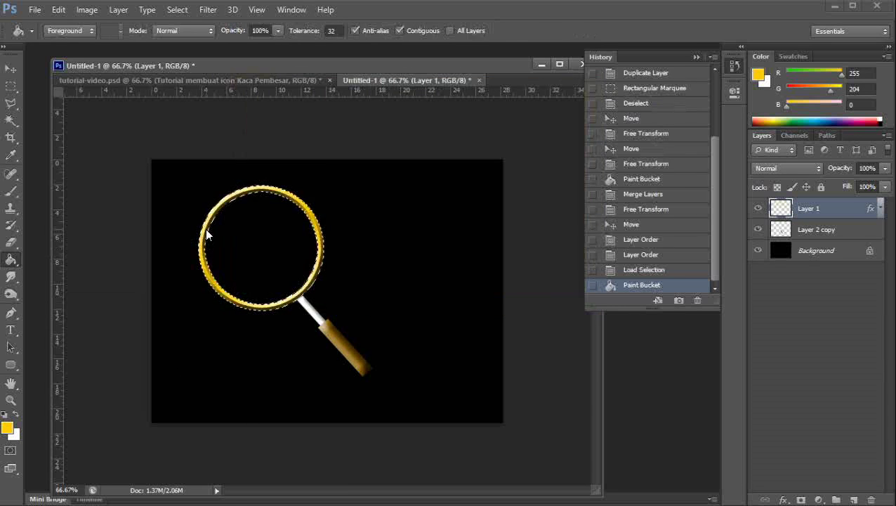
pyautogui.click(10, 86)
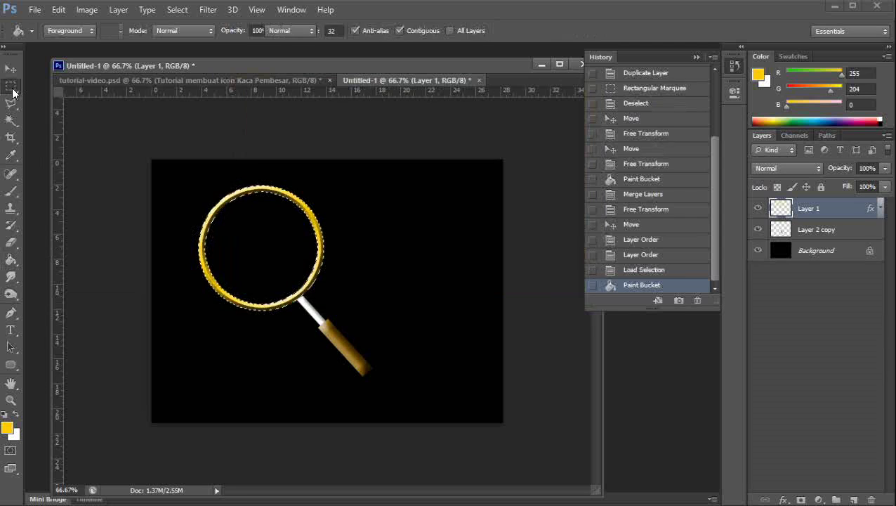
pyautogui.click(357, 227)
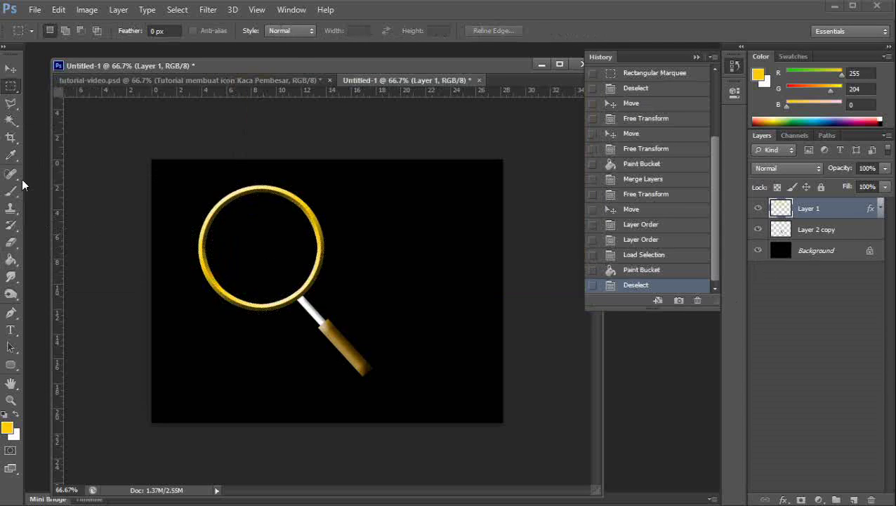
# Select the lens interior with the Magic Wand and add a new Layer 2
pyautogui.click(14, 121)
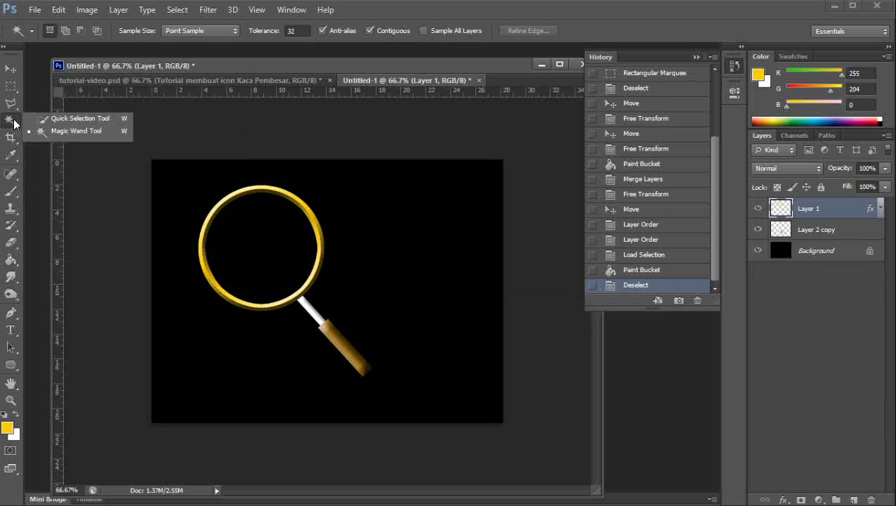
pyautogui.click(77, 131)
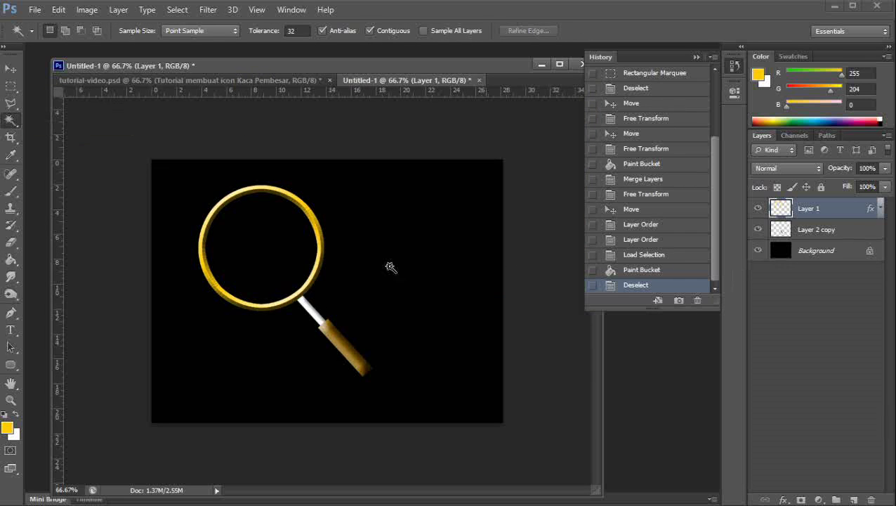
pyautogui.click(283, 246)
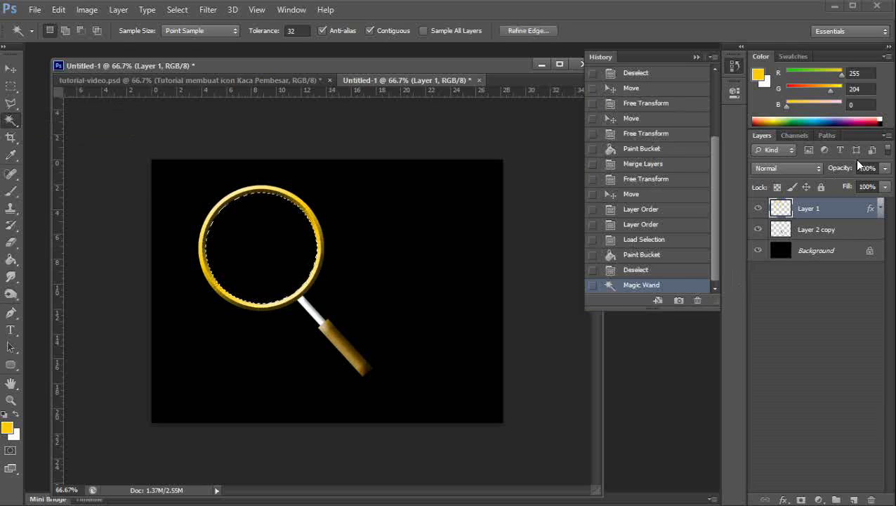
pyautogui.click(888, 135)
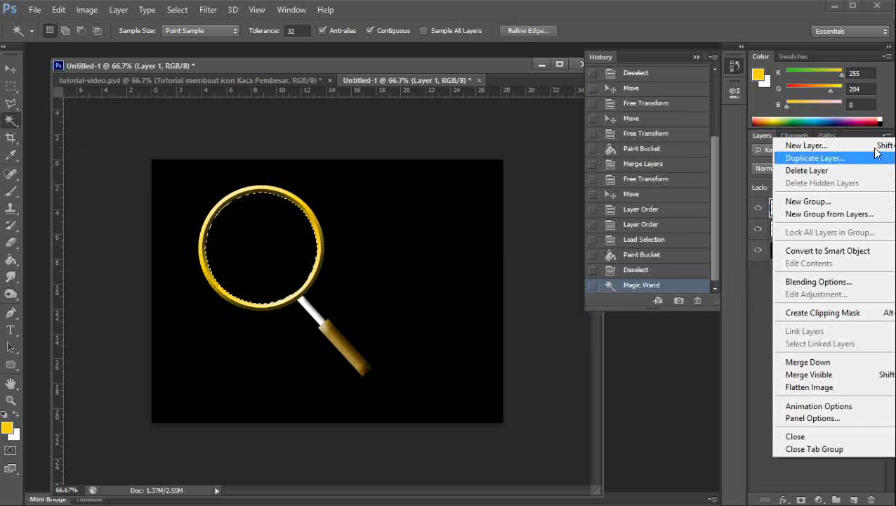
pyautogui.click(878, 146)
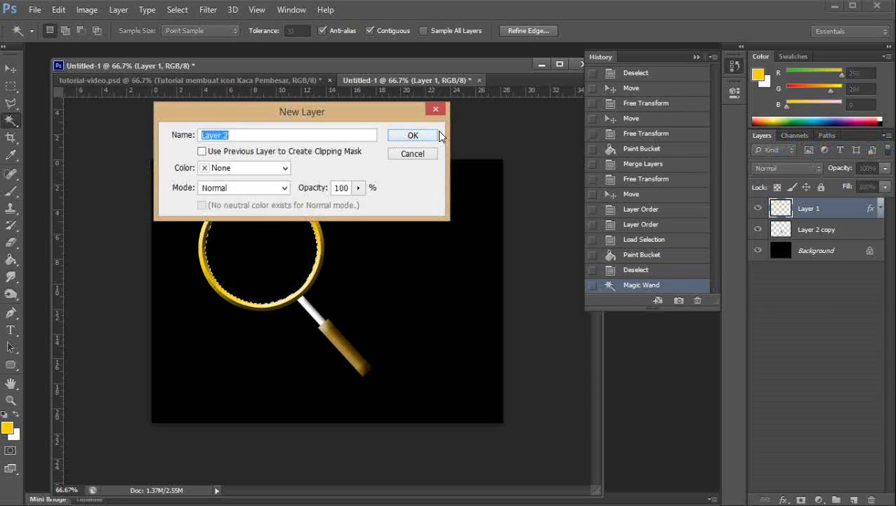
pyautogui.click(415, 136)
# Paint a soft white glow around the lens edge with a 141 px, 0% hardness brush
pyautogui.click(10, 191)
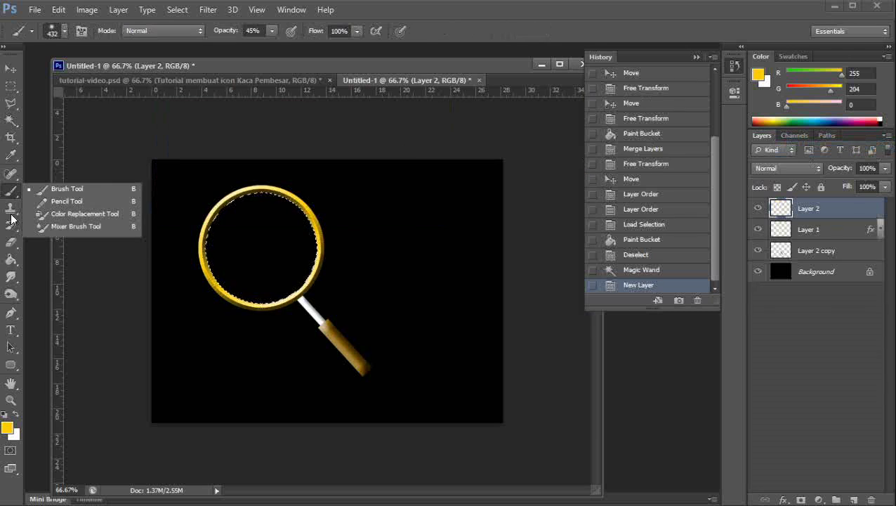
pyautogui.click(15, 415)
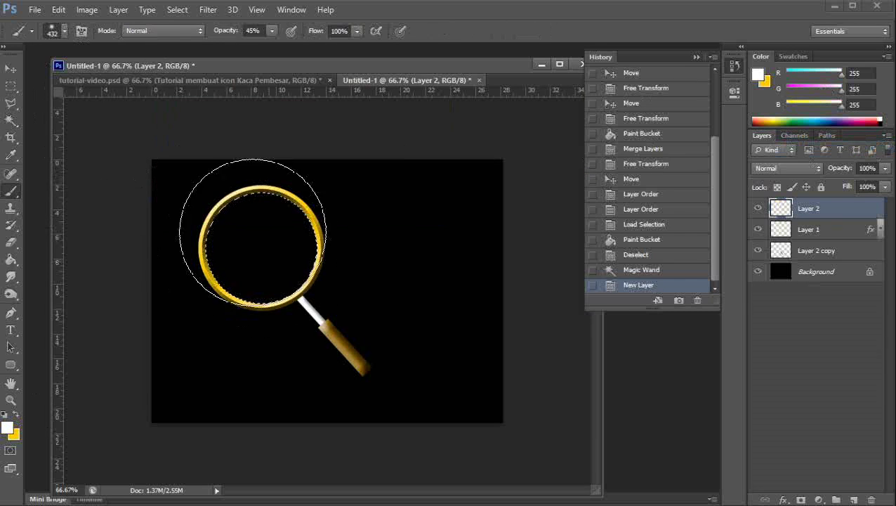
pyautogui.click(54, 33)
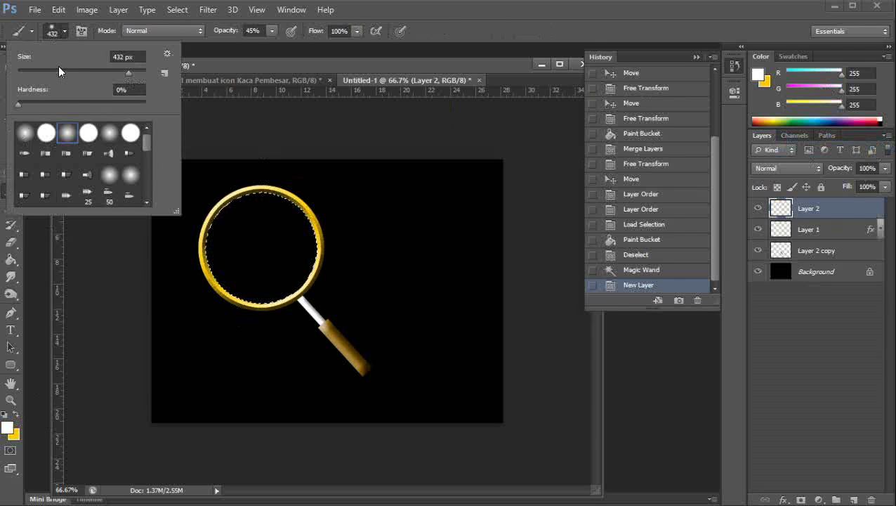
pyautogui.moveTo(70, 68); pyautogui.dragTo(53, 70)
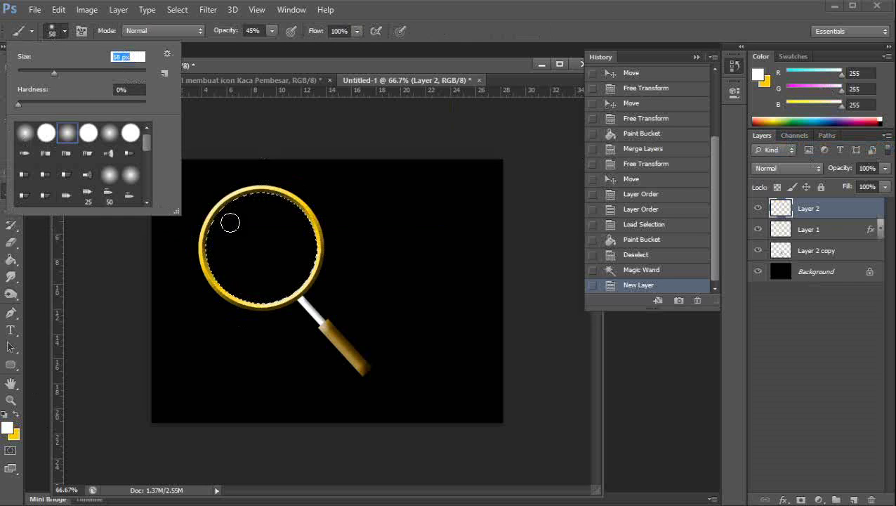
pyautogui.click(95, 72)
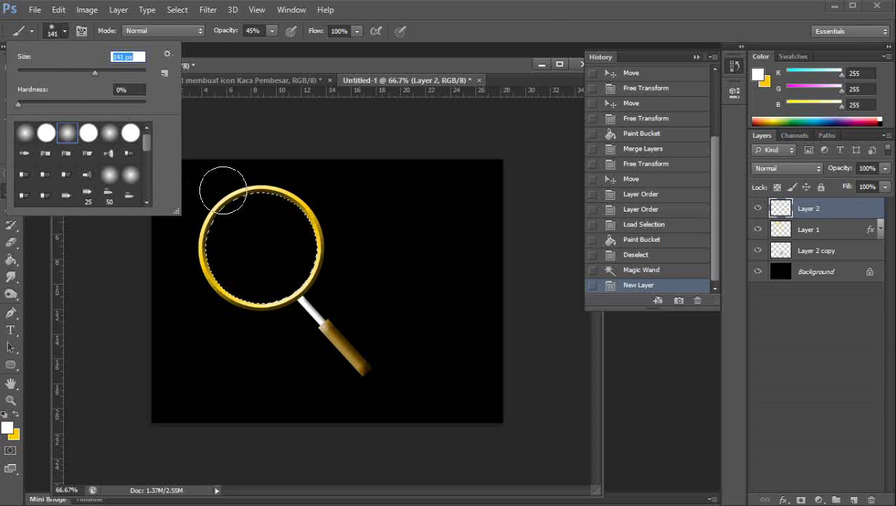
pyautogui.moveTo(227, 193); pyautogui.dragTo(202, 218)
pyautogui.moveTo(247, 312)
pyautogui.mouseDown()
pyautogui.moveTo(273, 319)
pyautogui.moveTo(316, 304)
pyautogui.moveTo(338, 282)
pyautogui.moveTo(341, 243)
pyautogui.mouseUp()
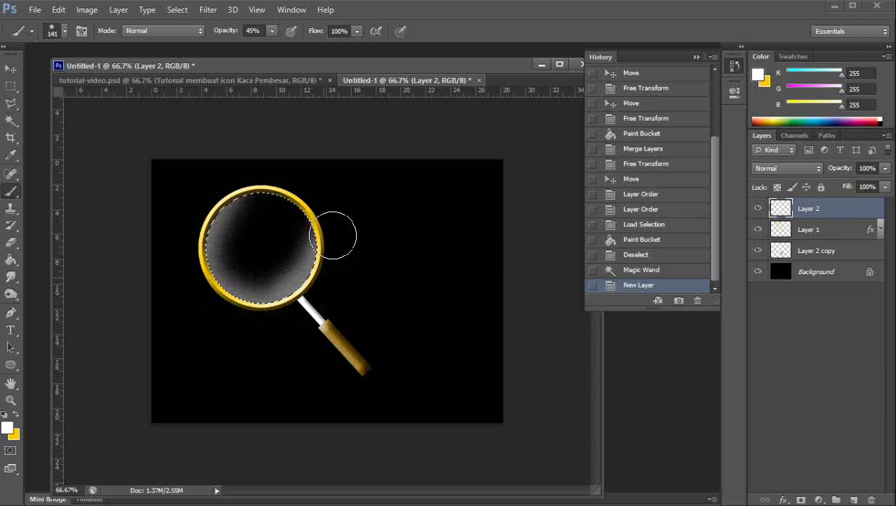
pyautogui.moveTo(250, 179)
pyautogui.mouseDown()
pyautogui.moveTo(210, 190)
pyautogui.moveTo(177, 223)
pyautogui.moveTo(242, 372)
pyautogui.mouseUp()
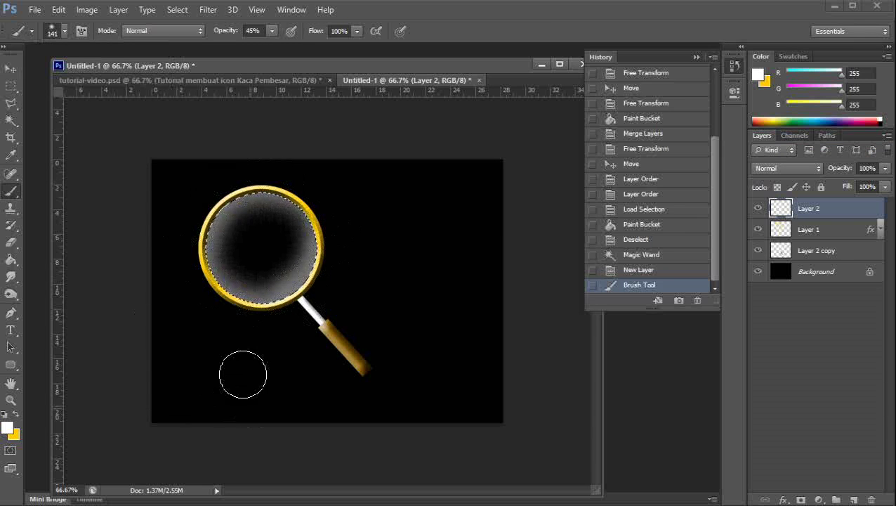
# Clear the lens selection and check the magnifier's transparency by toggling the Background off and on
pyautogui.click(10, 86)
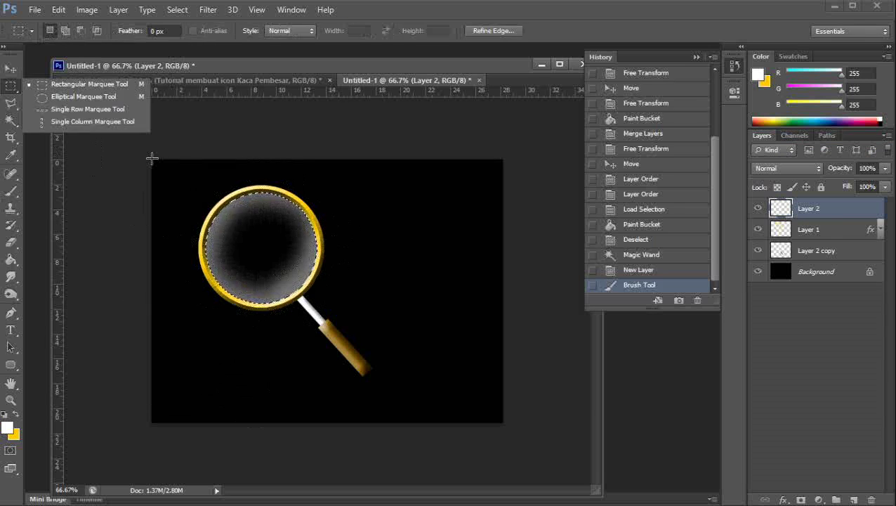
pyautogui.click(316, 209)
pyautogui.click(758, 272)
pyautogui.click(758, 272)
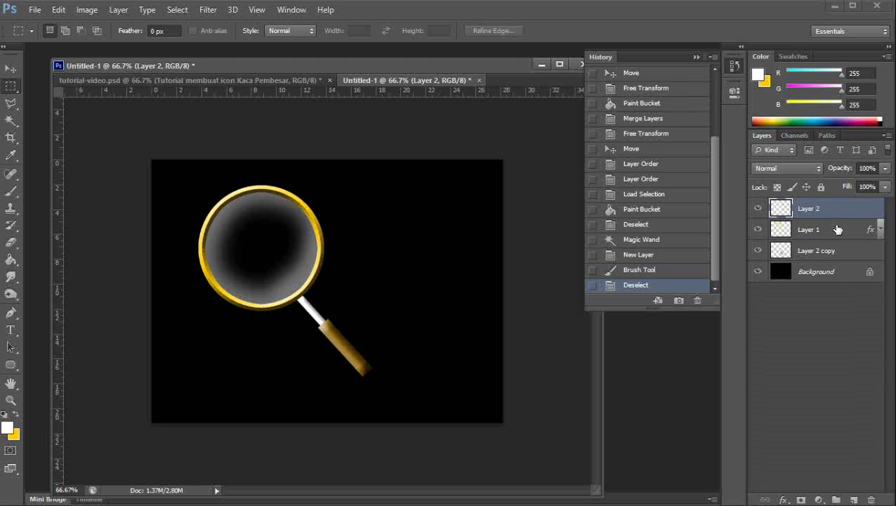
# Merge Layer 2, Layer 1 and Layer 2 copy into one Layer 2, previewing it without the Background
pyautogui.keyDown('shift'); pyautogui.click(829, 255); pyautogui.keyUp('shift')
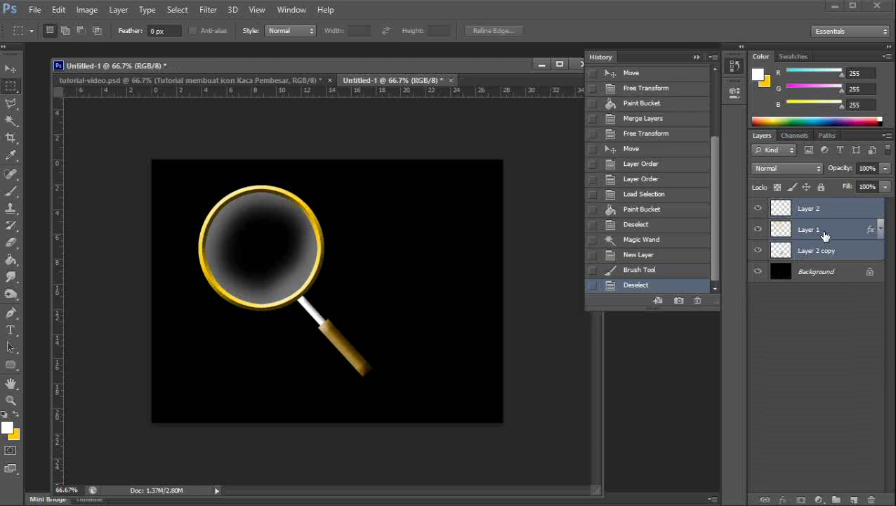
pyautogui.hotkey('ctrl', 'e')
pyautogui.click(757, 229)
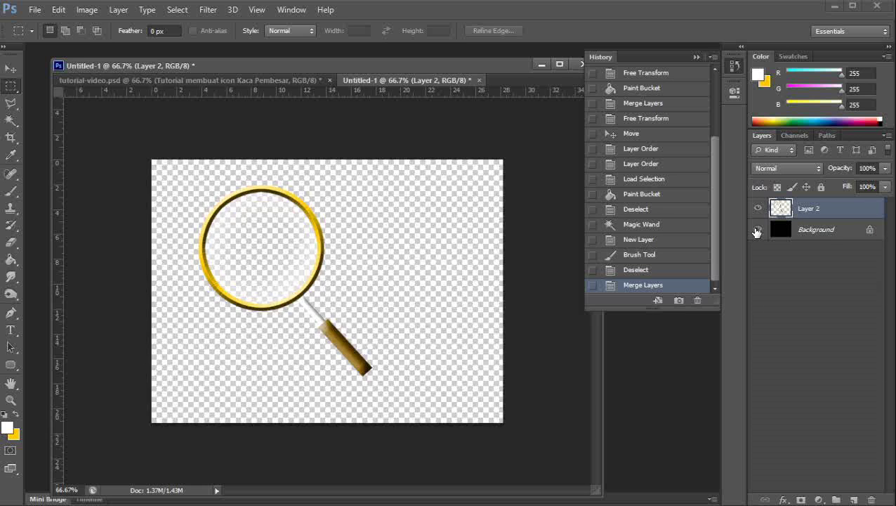
pyautogui.click(757, 229)
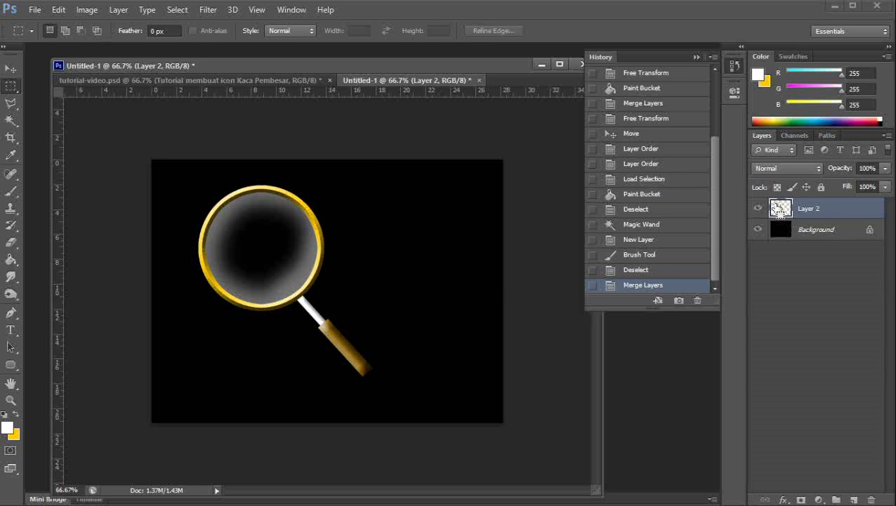
# Crop the canvas tightly around the magnifier, then marquee-select the entire icon area
pyautogui.keyDown('ctrl'); pyautogui.click(780, 210); pyautogui.keyUp('ctrl')
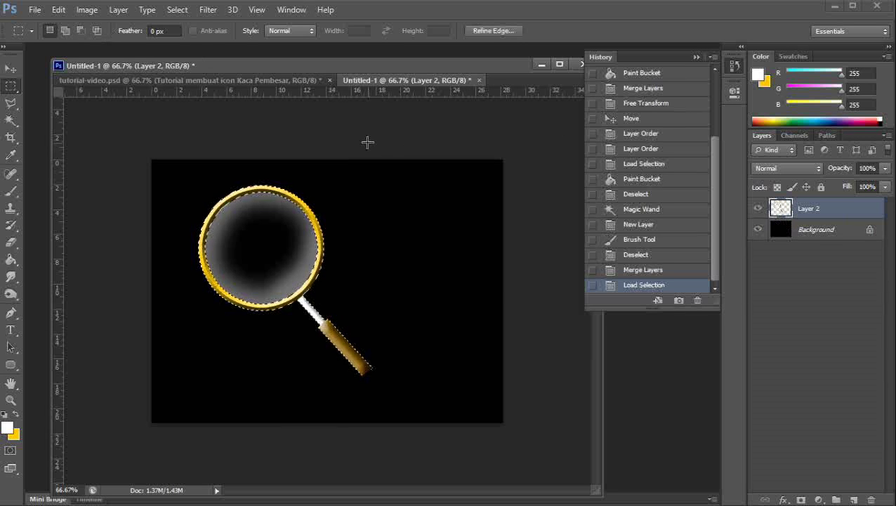
pyautogui.click(87, 9)
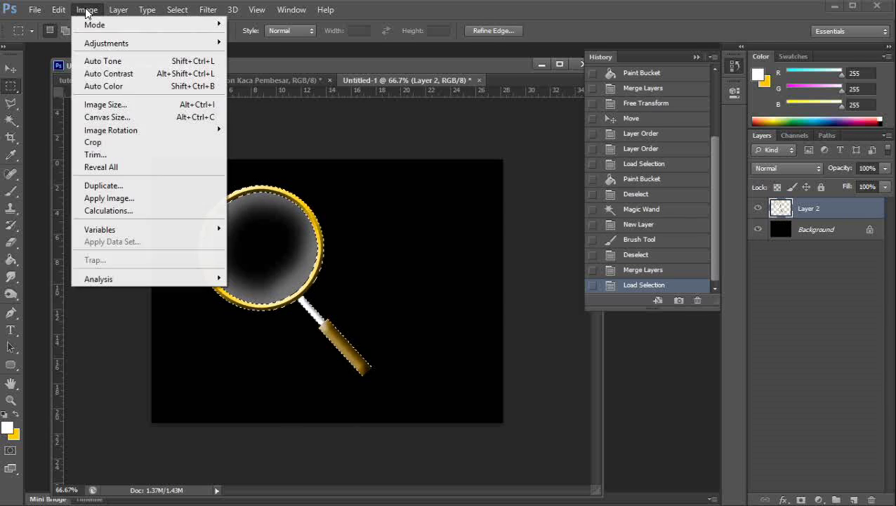
pyautogui.click(122, 143)
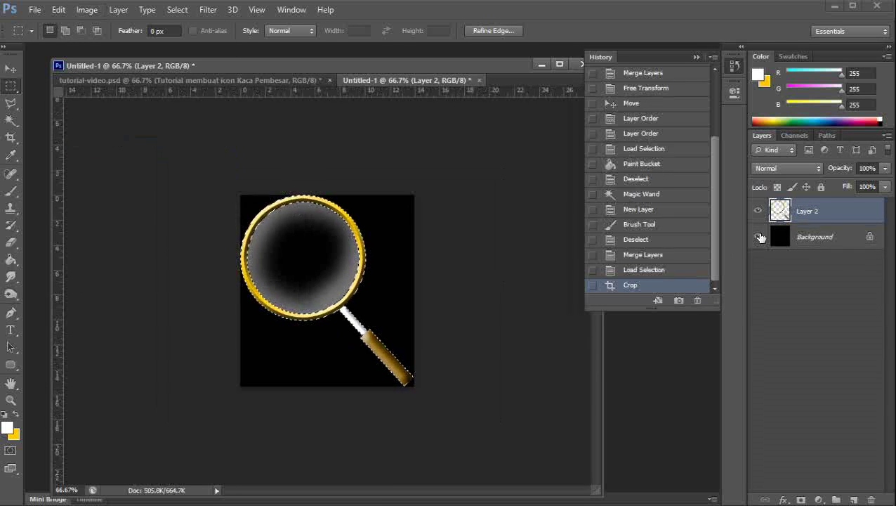
pyautogui.click(758, 237)
pyautogui.click(759, 236)
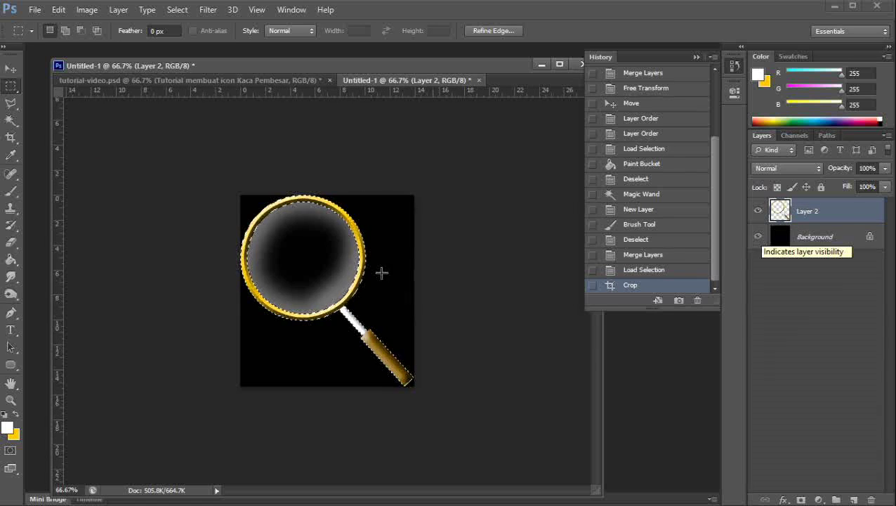
pyautogui.hotkey('ctrl', 'd')
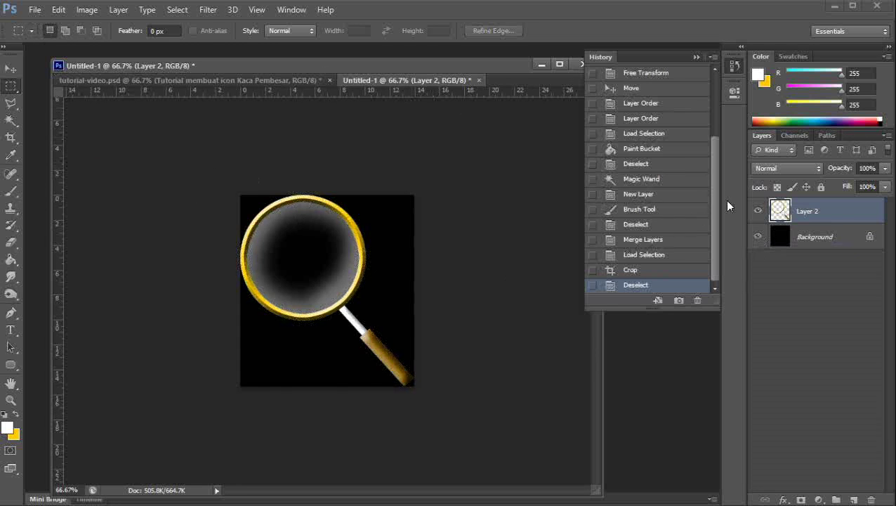
pyautogui.moveTo(184, 140); pyautogui.dragTo(449, 425)
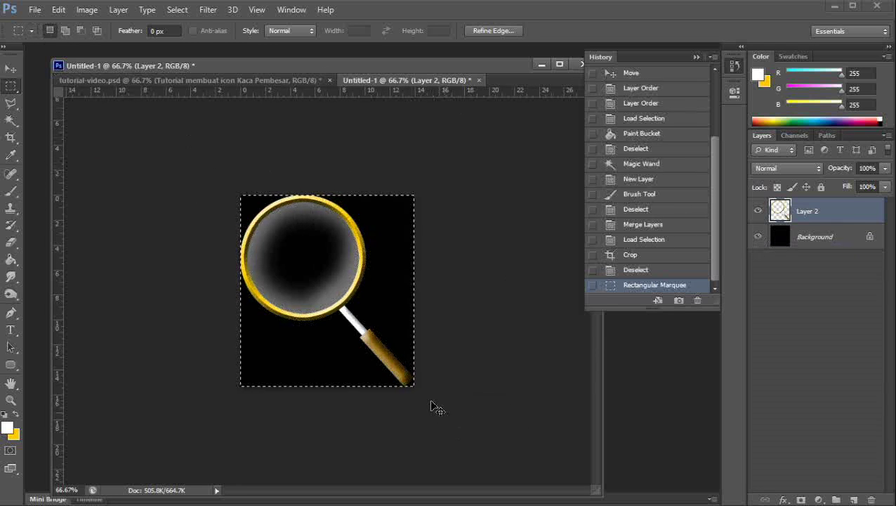
# Paste the magnifier into tutorial-video.psd, raise its layer to the top, and position it over the face
pyautogui.click(182, 80)
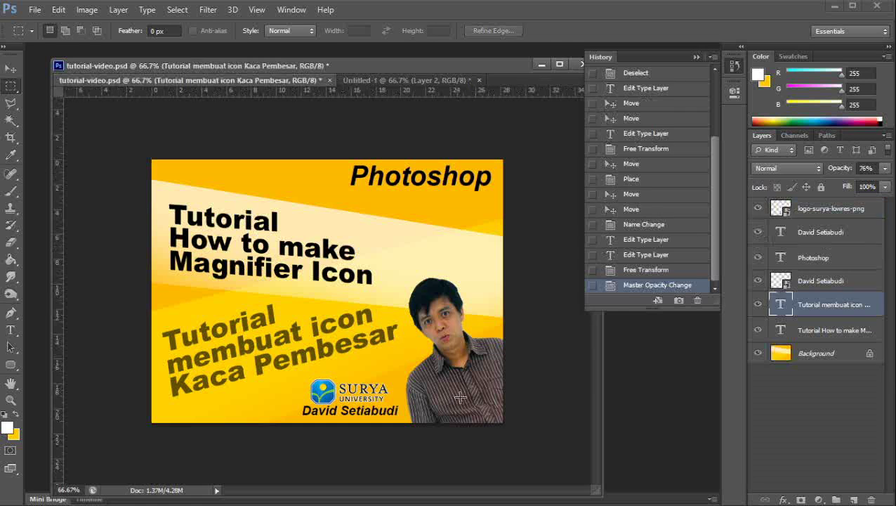
pyautogui.hotkey('ctrl', 'v')
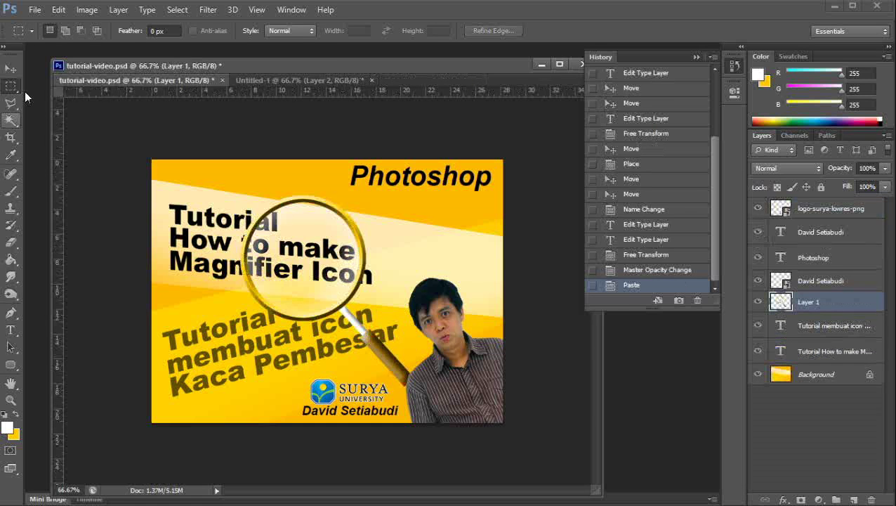
pyautogui.click(14, 72)
pyautogui.moveTo(285, 294); pyautogui.dragTo(440, 353)
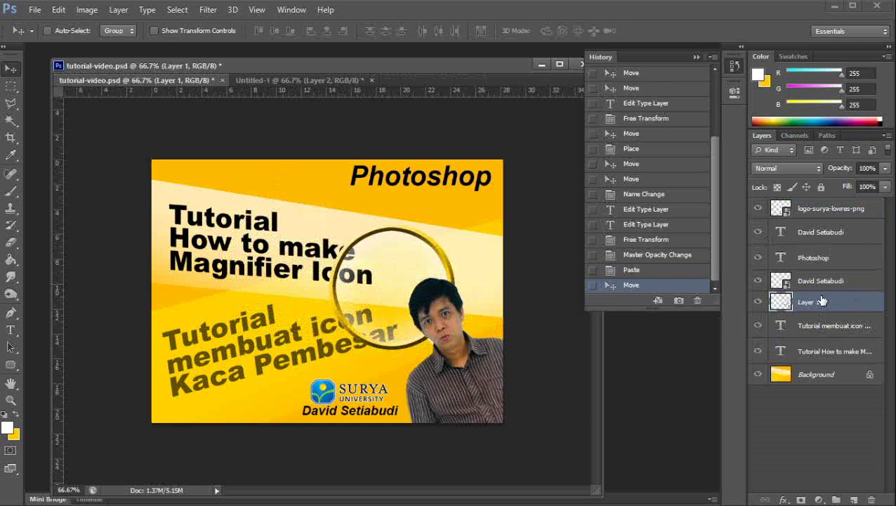
pyautogui.moveTo(822, 300); pyautogui.dragTo(818, 203)
pyautogui.moveTo(438, 297); pyautogui.dragTo(476, 330)
# Merge logo-surya-lowres-png and all layers down to Background into one layer
pyautogui.click(829, 232)
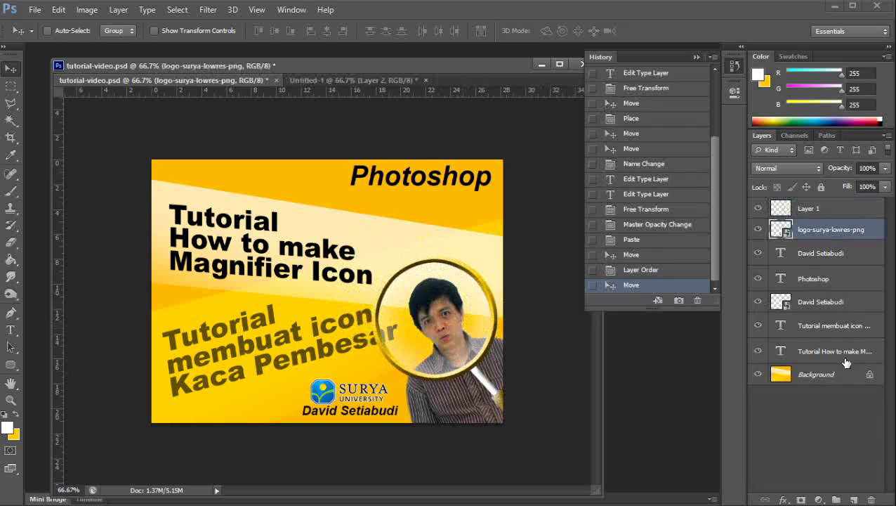
pyautogui.keyDown('shift'); pyautogui.click(829, 372); pyautogui.keyUp('shift')
pyautogui.hotkey('ctrl', 'e')
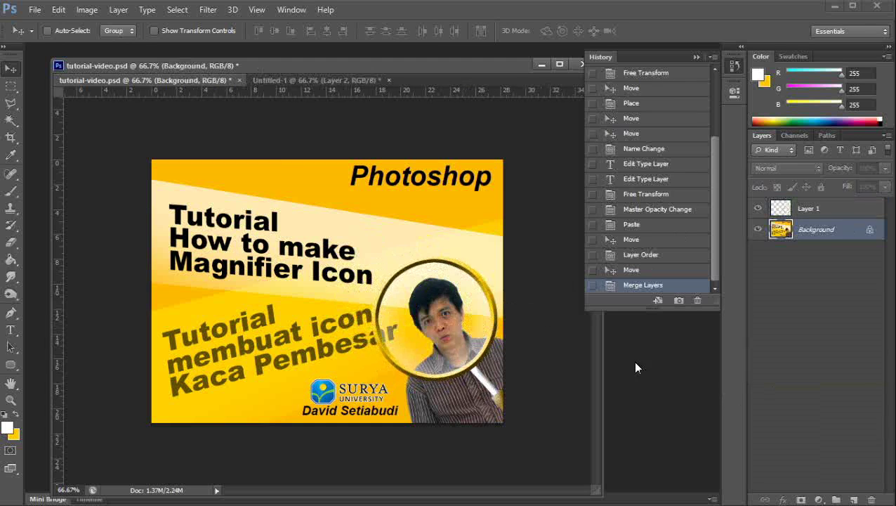
# Draw an elliptical selection aligned with the magnifier's lens
pyautogui.rightClick(11, 86)
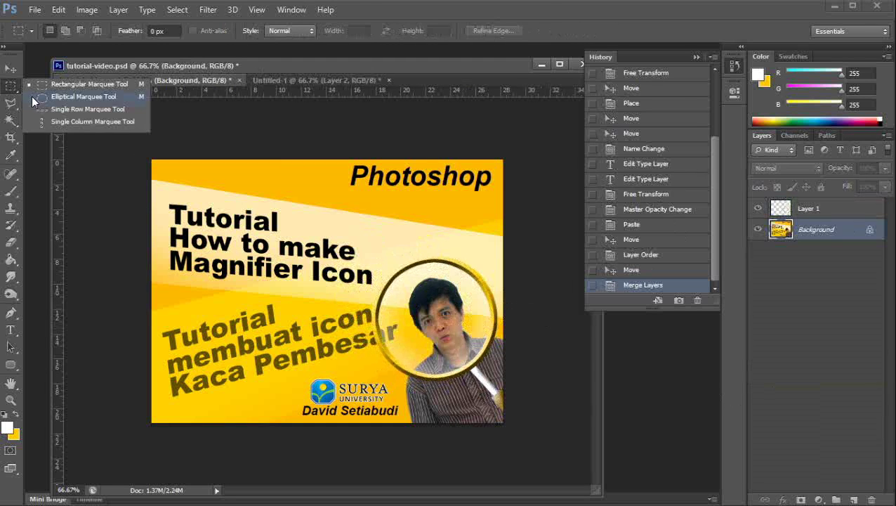
pyautogui.click(38, 97)
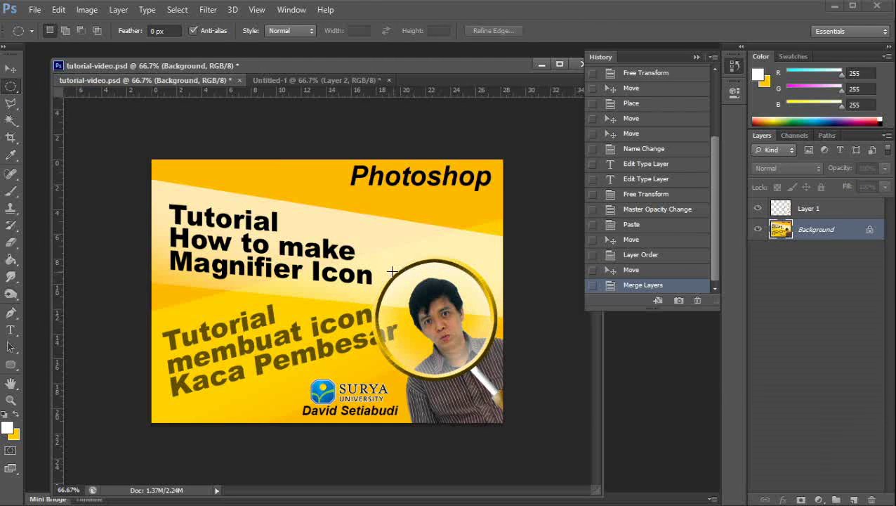
pyautogui.moveTo(361, 260); pyautogui.dragTo(491, 378)
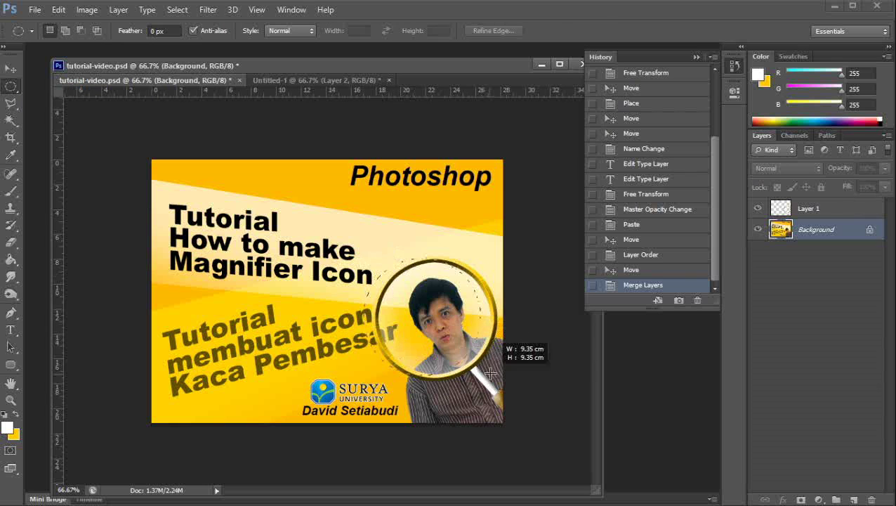
pyautogui.moveTo(412, 312); pyautogui.dragTo(436, 320)
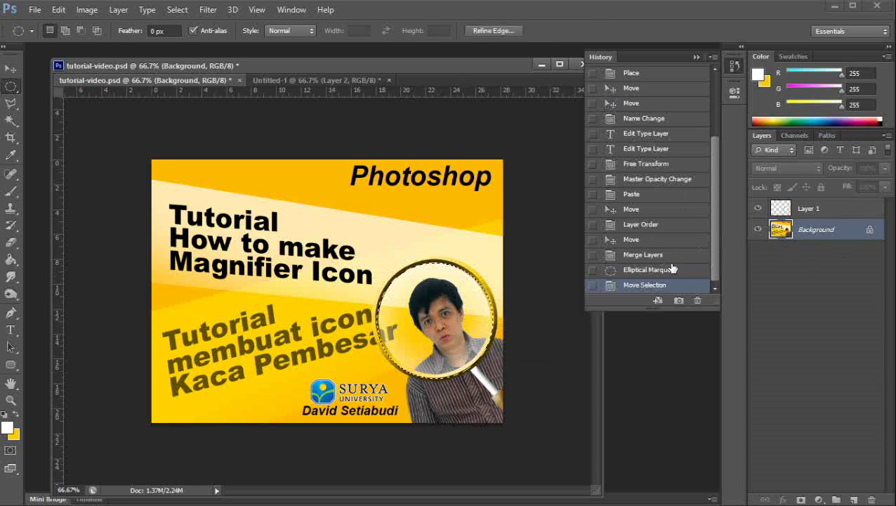
# Copy the lens area onto new Layer 2 and verify it by toggling layer visibility
pyautogui.hotkey('ctrl', 'v')
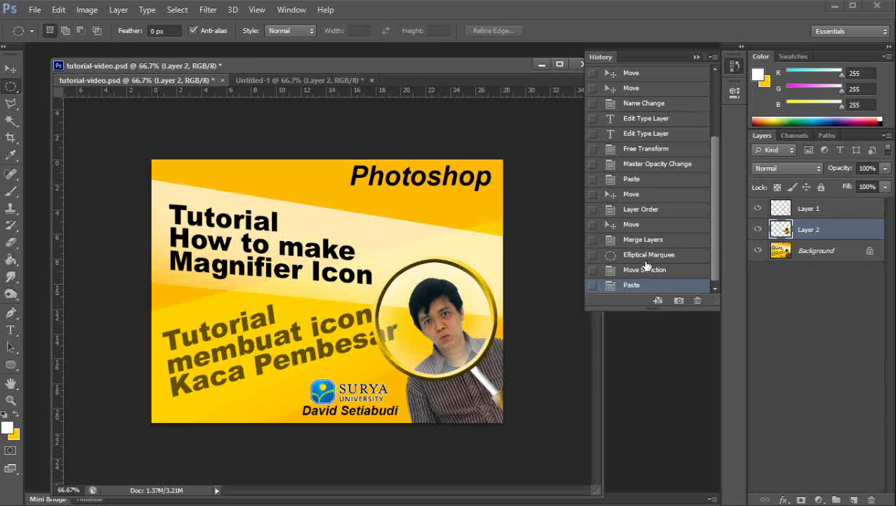
pyautogui.click(758, 250)
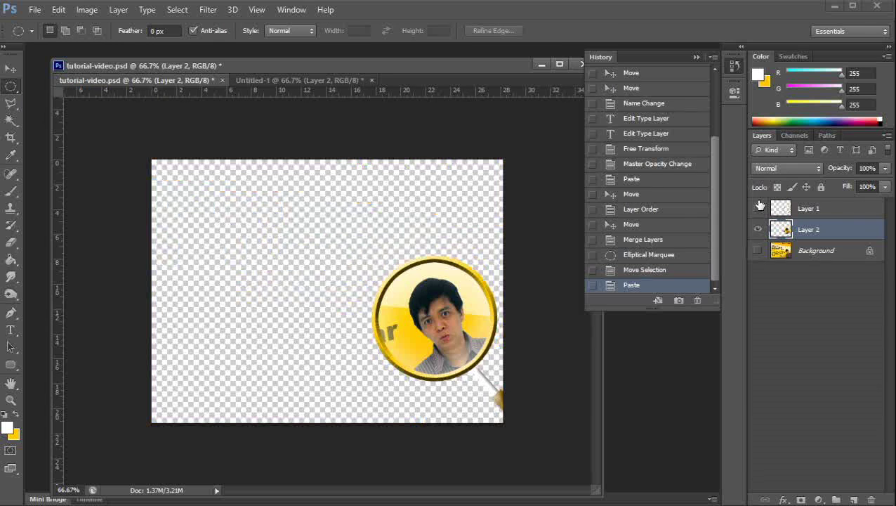
pyautogui.click(758, 208)
pyautogui.click(757, 208)
pyautogui.click(758, 250)
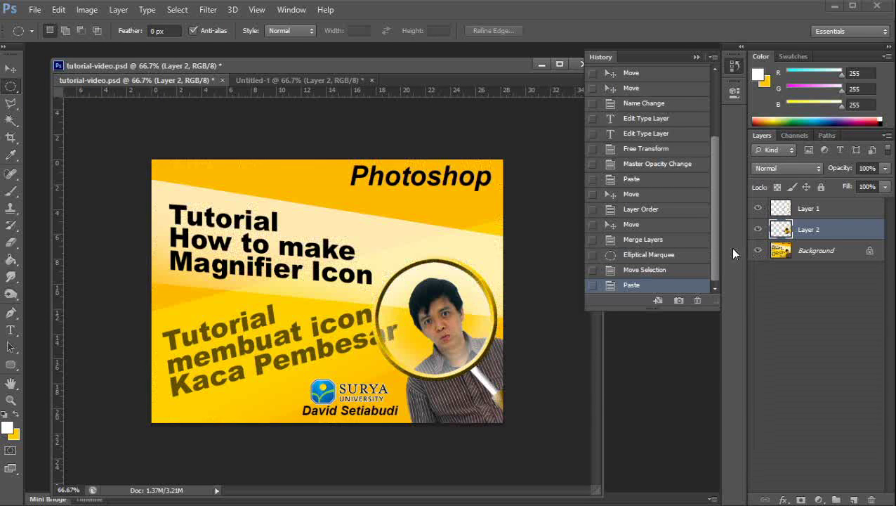
pyautogui.click(208, 9)
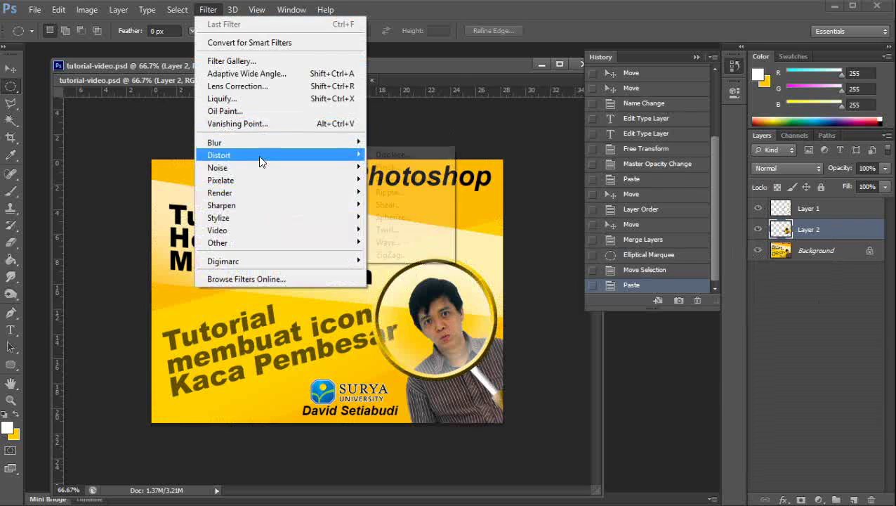
pyautogui.moveTo(259, 155)
pyautogui.click(378, 166)
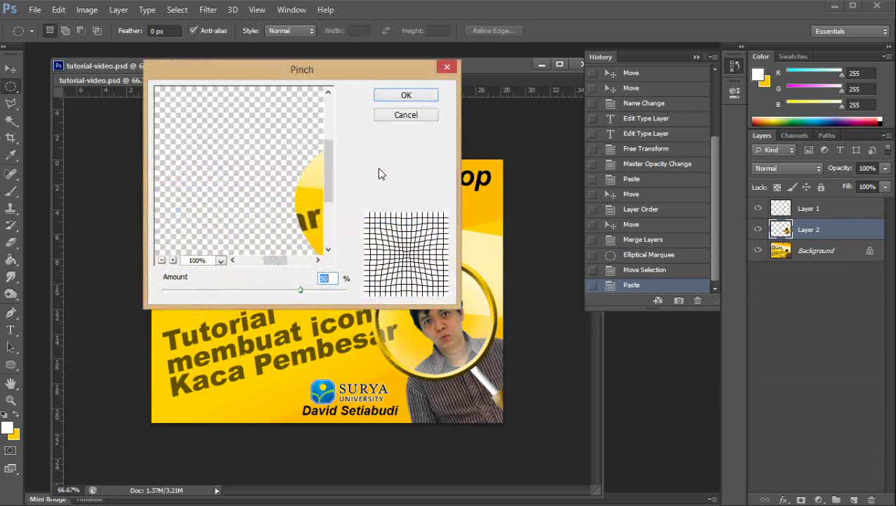
pyautogui.moveTo(289, 285); pyautogui.dragTo(185, 286)
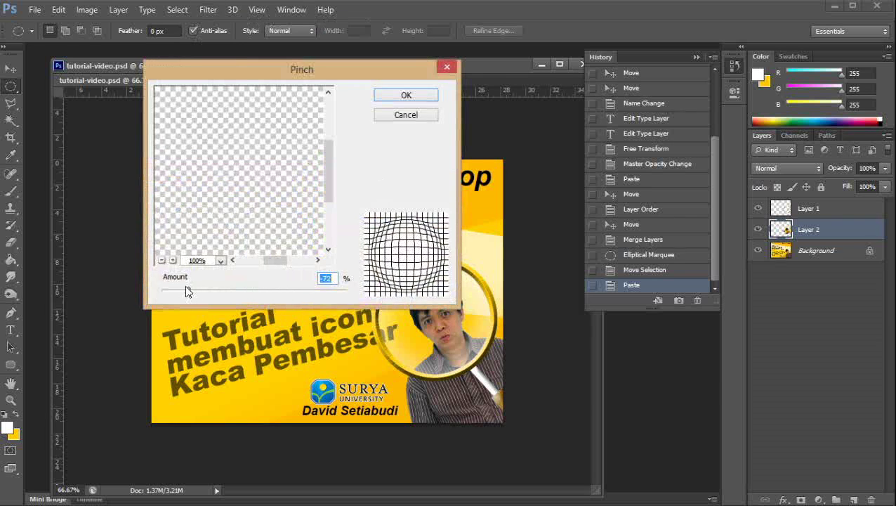
pyautogui.click(406, 95)
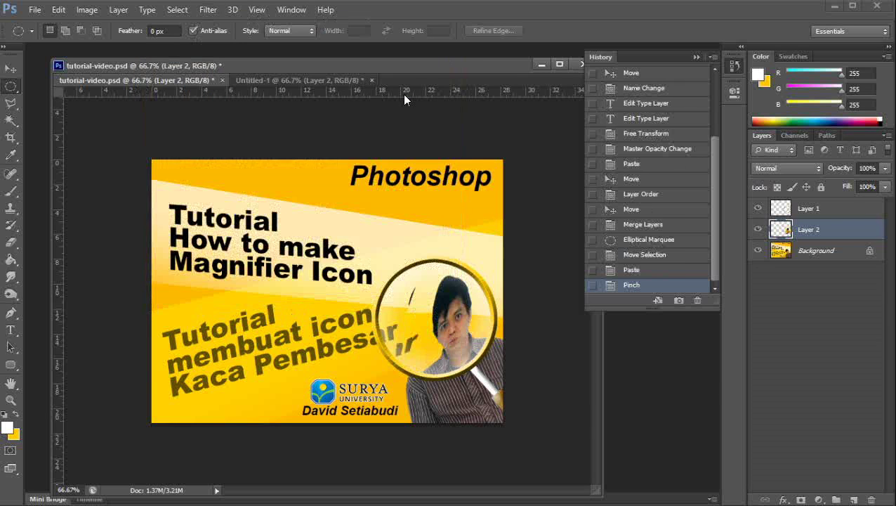
pyautogui.hotkey('ctrl', 'z')
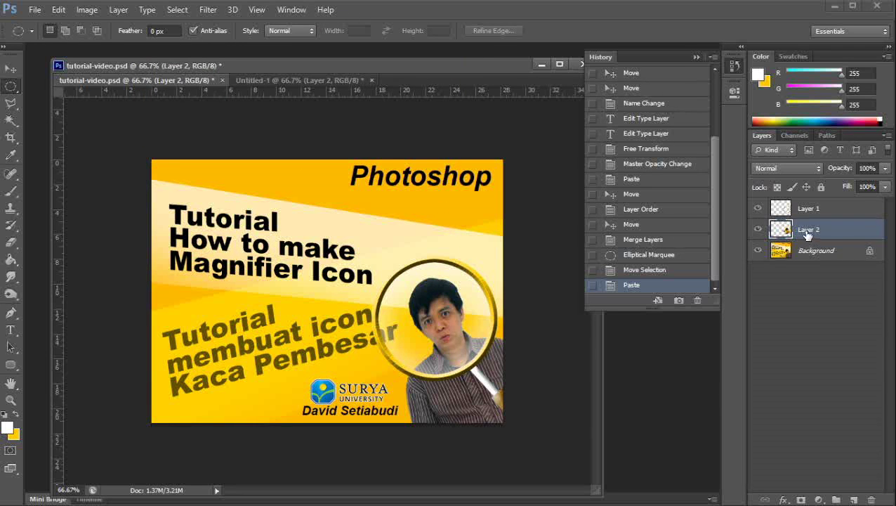
# Paste the lens copy into a new clipboard-sized document, Untitled-2
pyautogui.hotkey('ctrl', 'a')
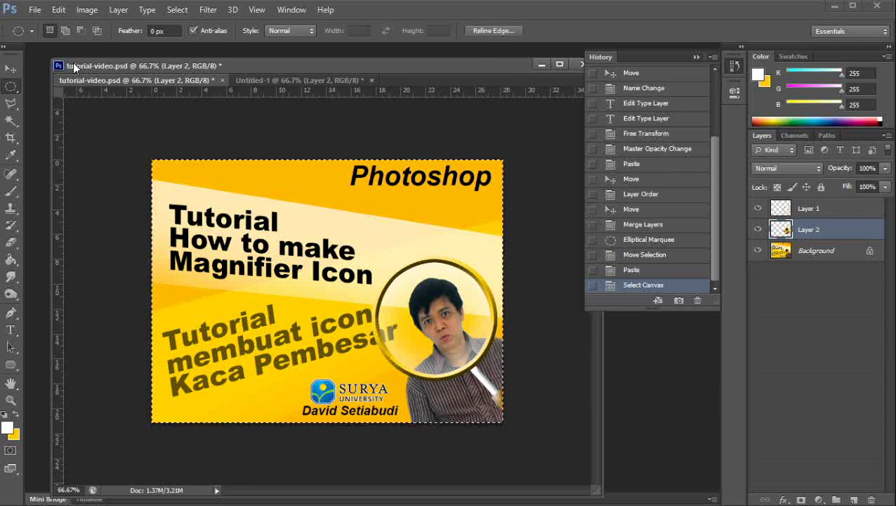
pyautogui.click(34, 10)
pyautogui.click(35, 22)
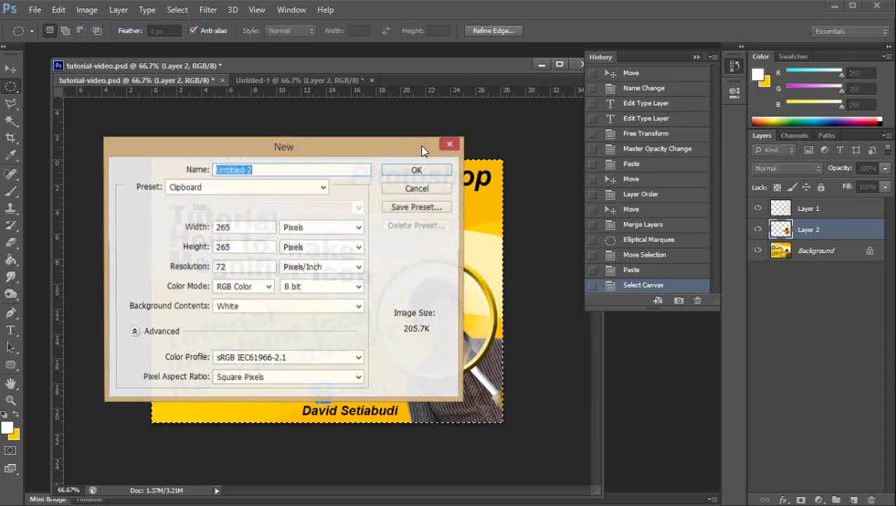
pyautogui.click(424, 174)
pyautogui.hotkey('ctrl', 'v')
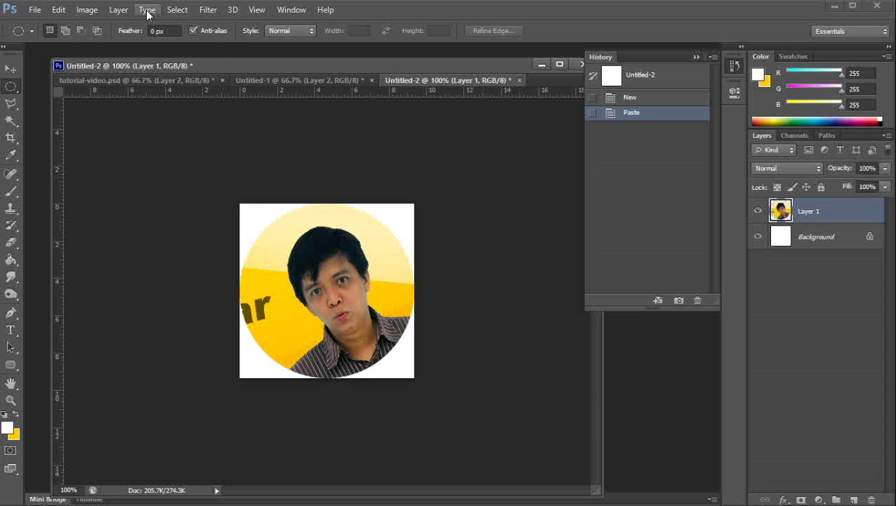
# Apply Pinch to bulge the face, select and copy it, then close Untitled-2
pyautogui.click(208, 10)
pyautogui.click(231, 27)
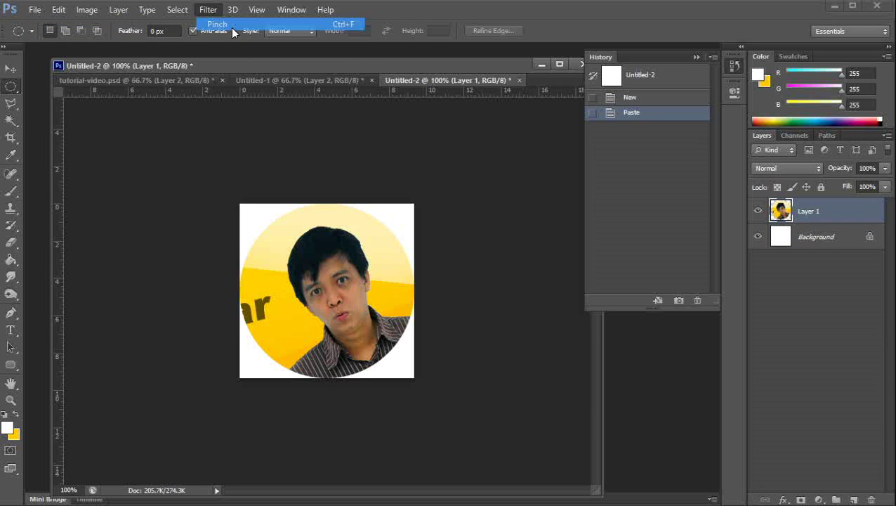
pyautogui.hotkey('ctrl', 'a')
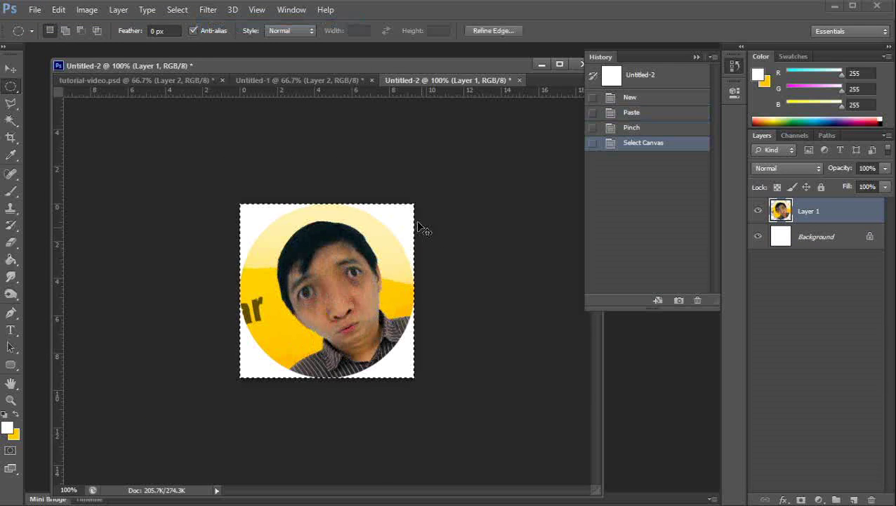
pyautogui.click(519, 80)
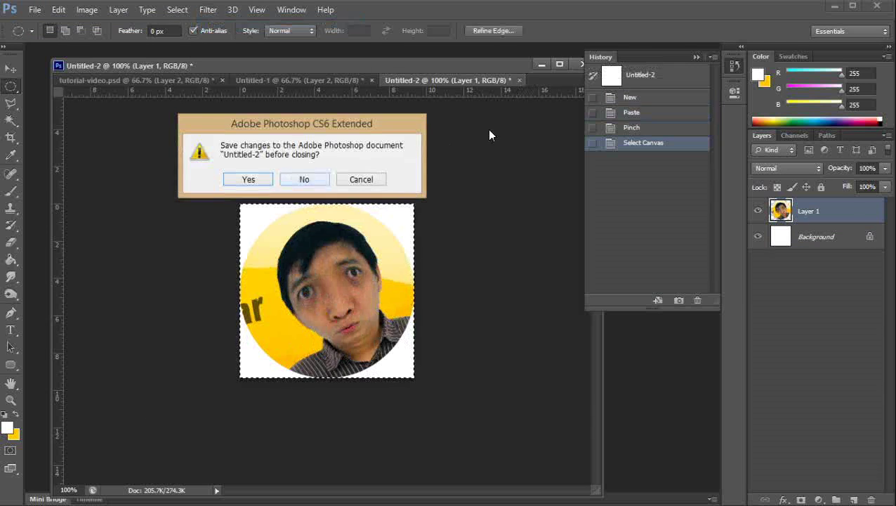
pyautogui.click(361, 181)
pyautogui.click(520, 80)
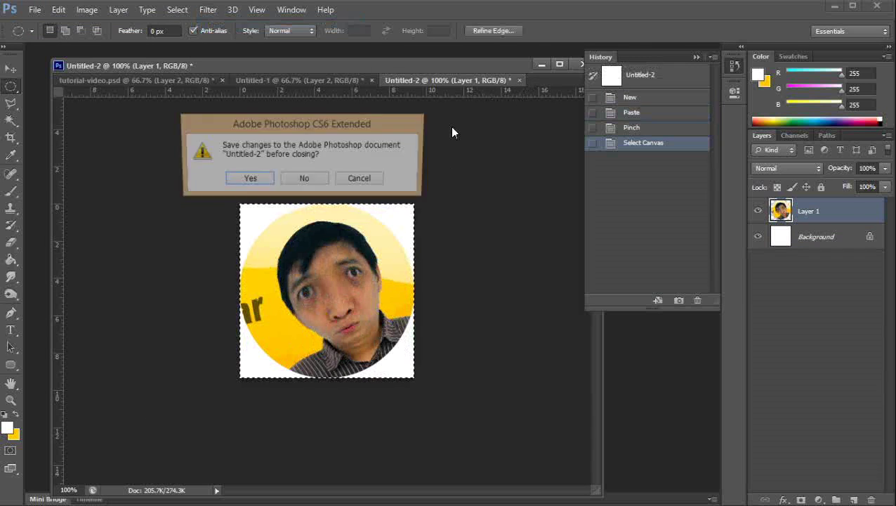
# Discard Untitled-2 without saving and paste the bulged face into the banner as Layer 3
pyautogui.click(304, 178)
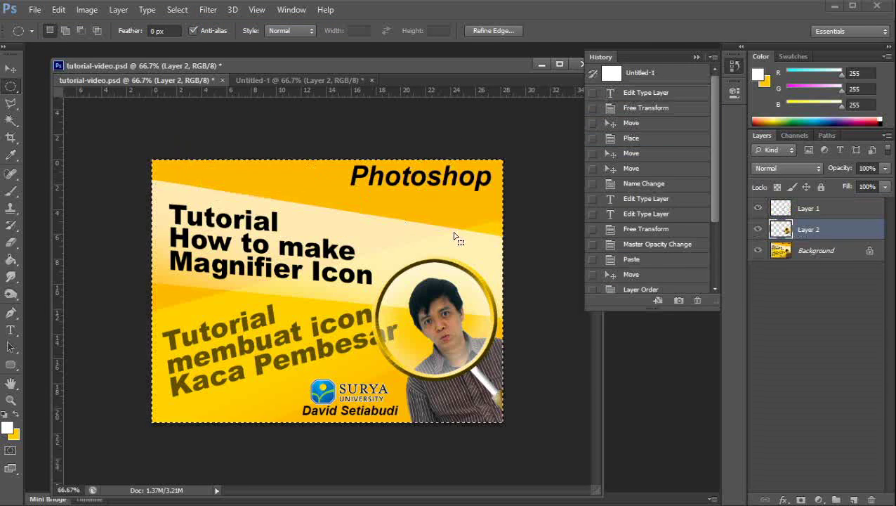
pyautogui.hotkey('ctrl', 'd')
pyautogui.hotkey('ctrl', 'v')
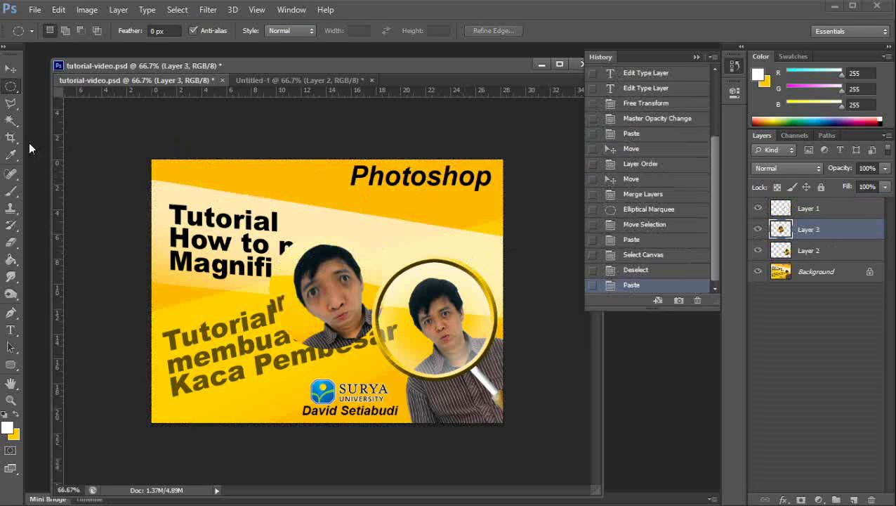
# Delete the unpinched Layer 2 and move the bulged Layer 3 face into the lens
pyautogui.click(11, 68)
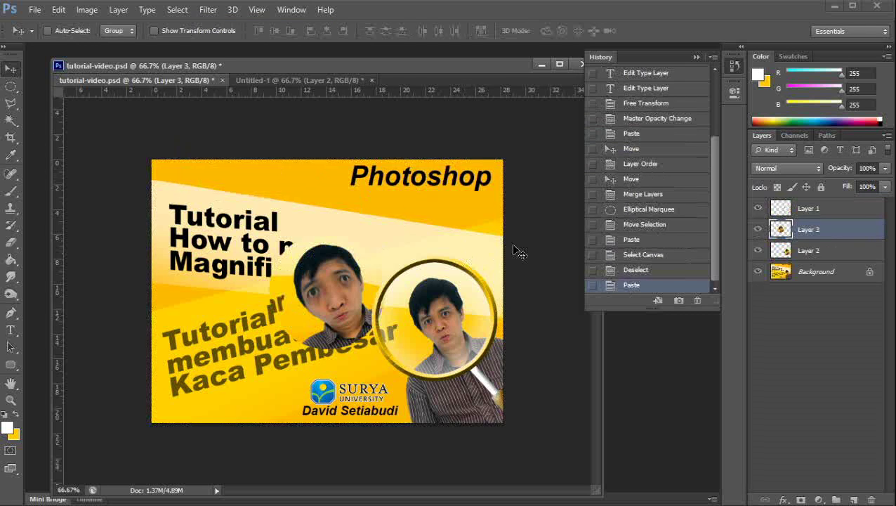
pyautogui.click(840, 269)
pyautogui.moveTo(844, 256); pyautogui.dragTo(871, 499)
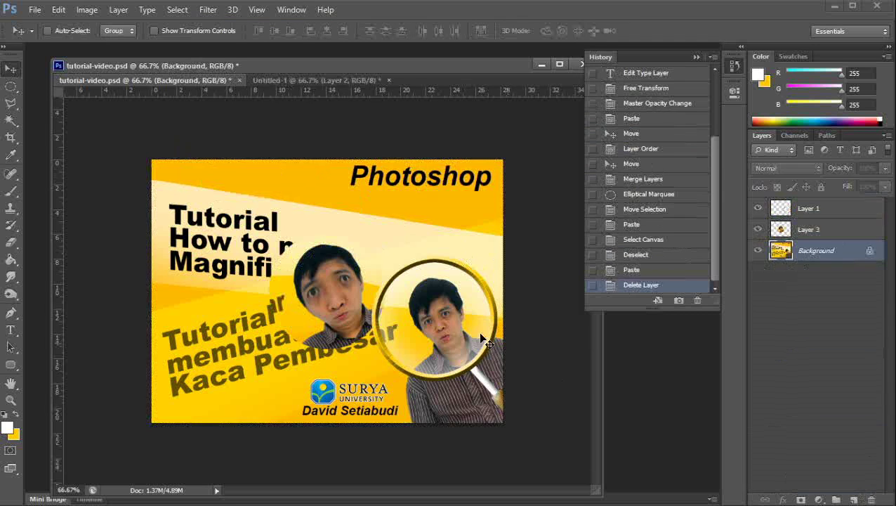
pyautogui.click(788, 229)
pyautogui.moveTo(365, 301); pyautogui.dragTo(433, 311)
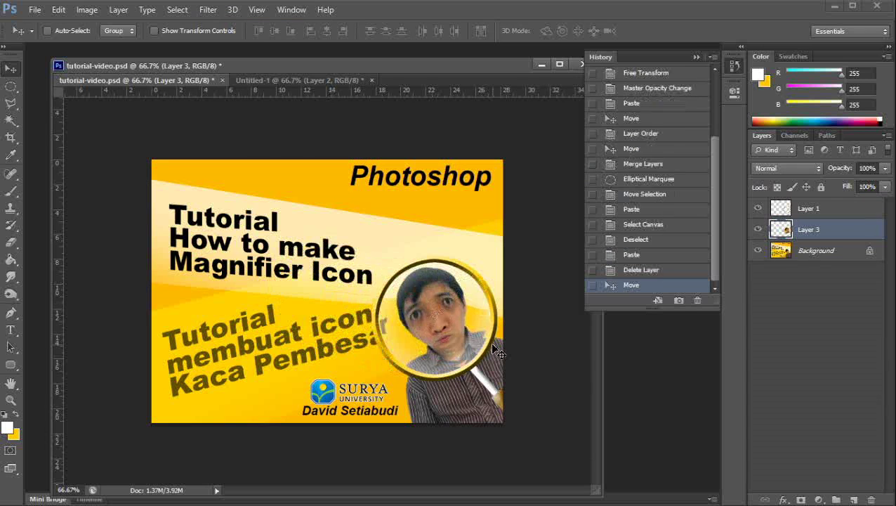